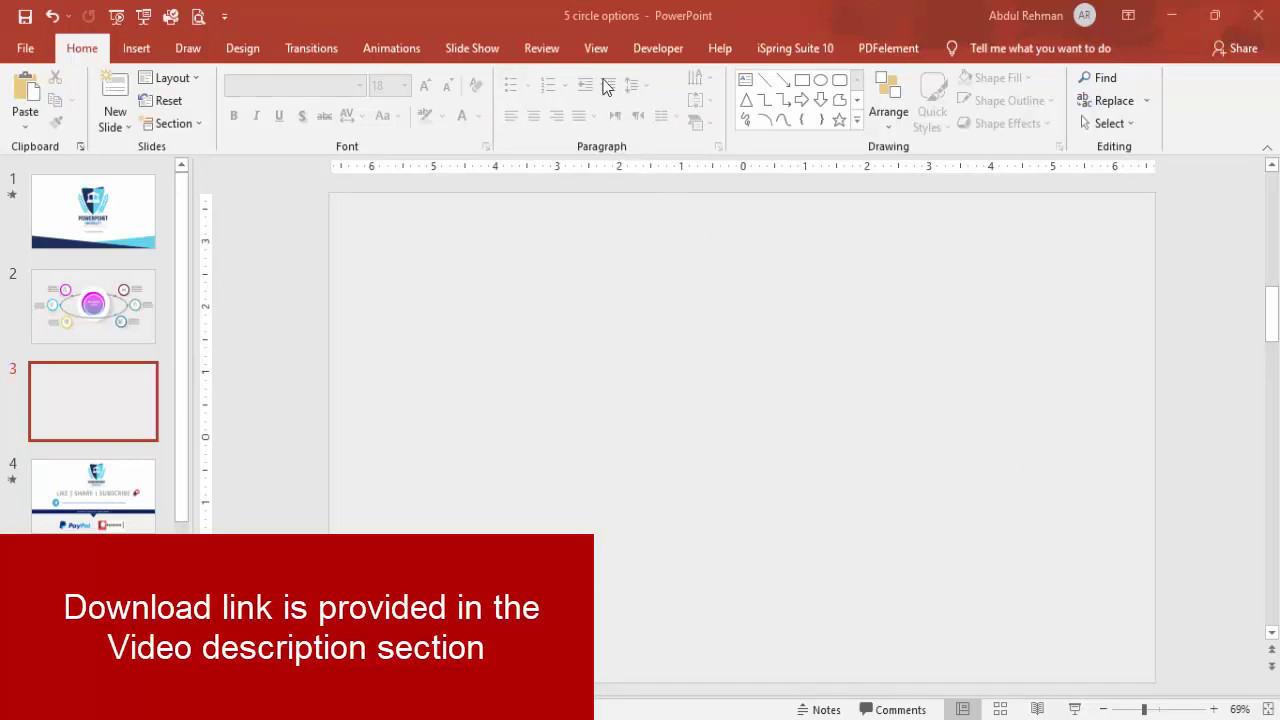
Turn on the slide guides and draw an oval circle near the slide centre
click(597, 47)
click(394, 125)
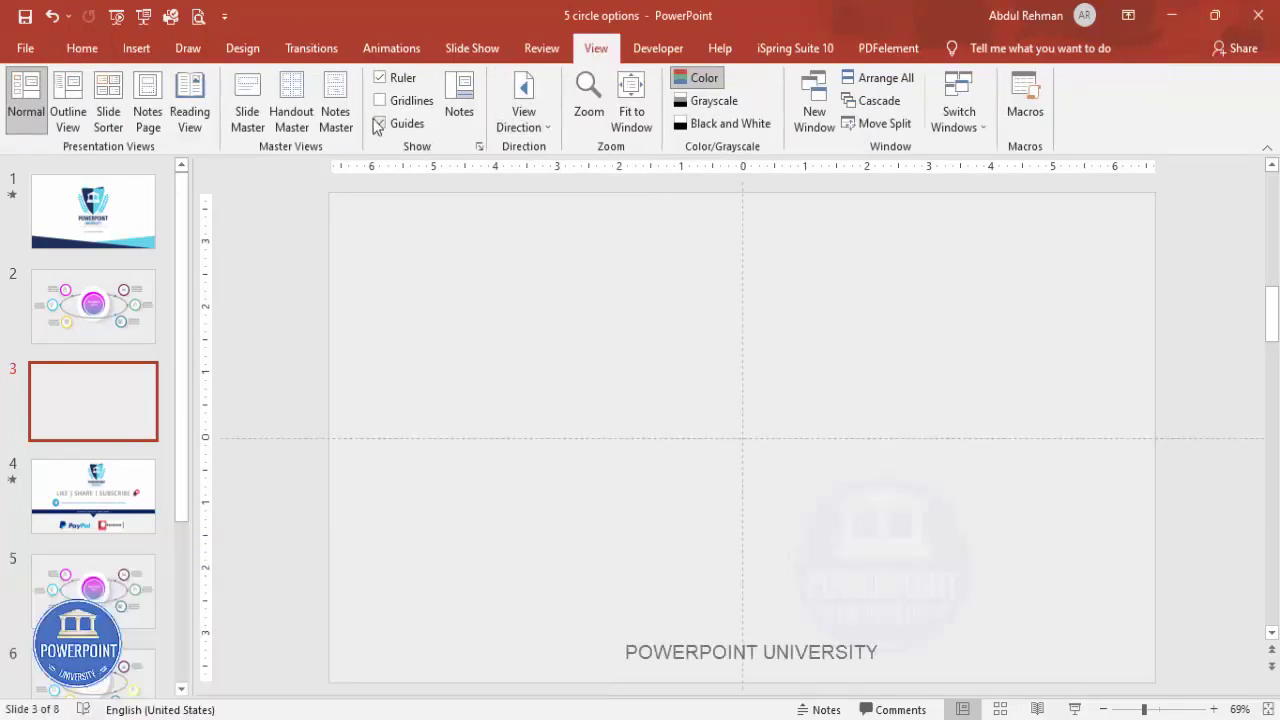
click(136, 48)
click(297, 118)
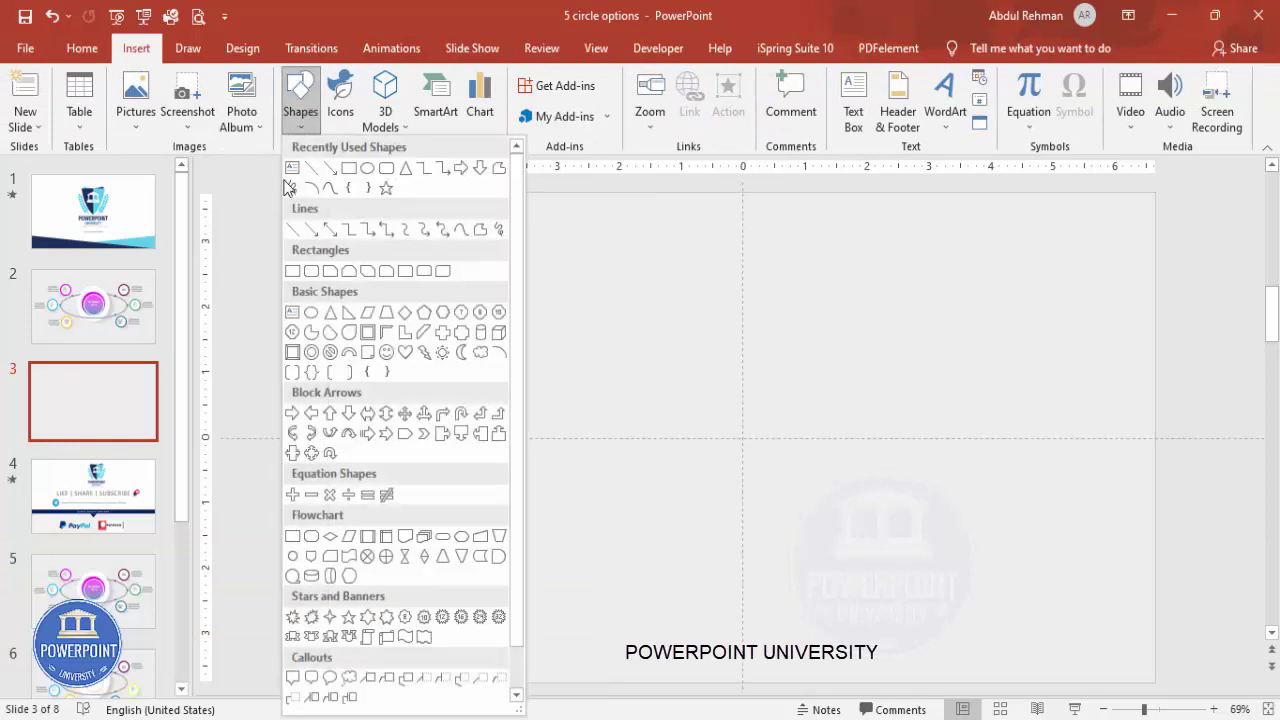
click(309, 315)
drag(663, 330, 819, 554)
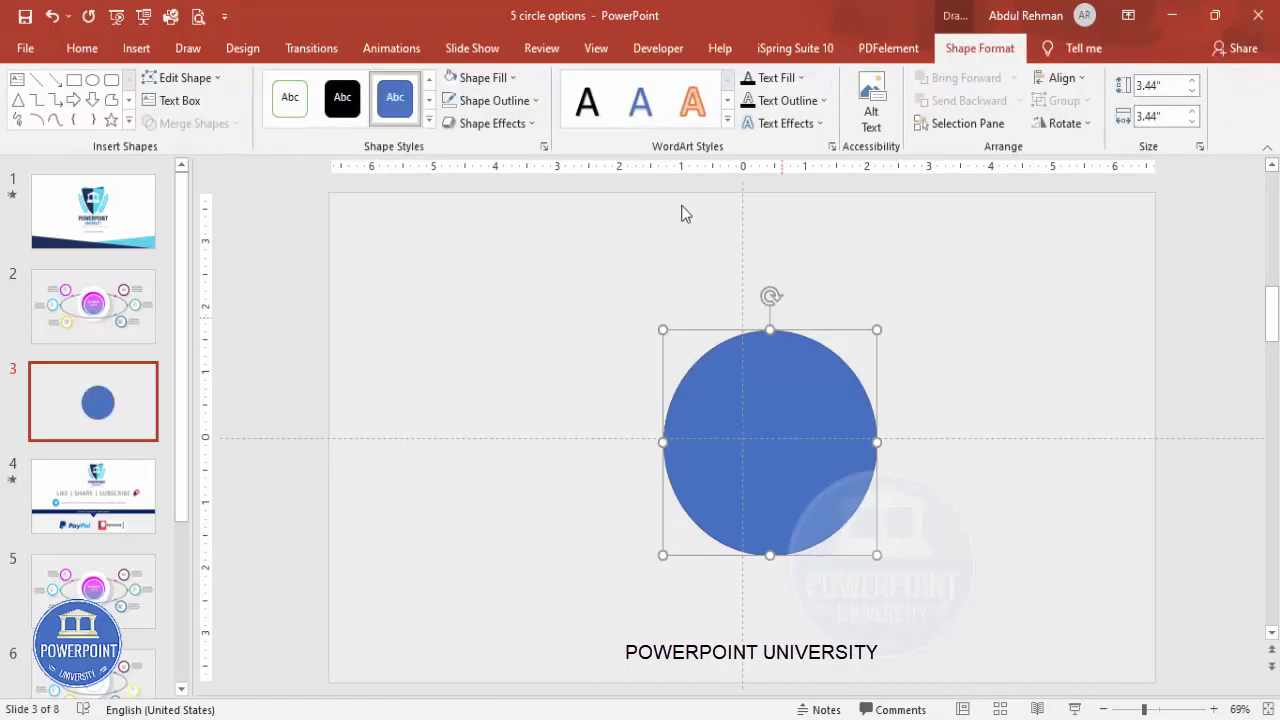
Give the circle no outline and a white fill
click(491, 104)
click(500, 315)
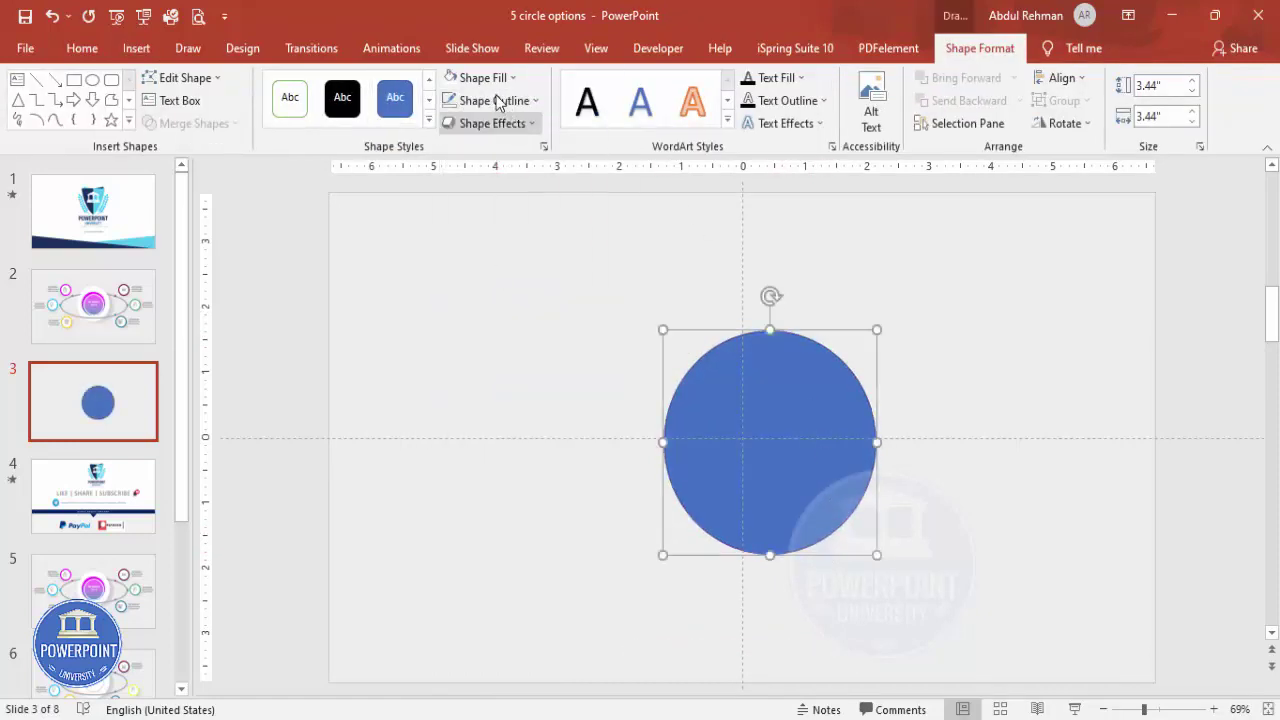
click(481, 77)
click(447, 122)
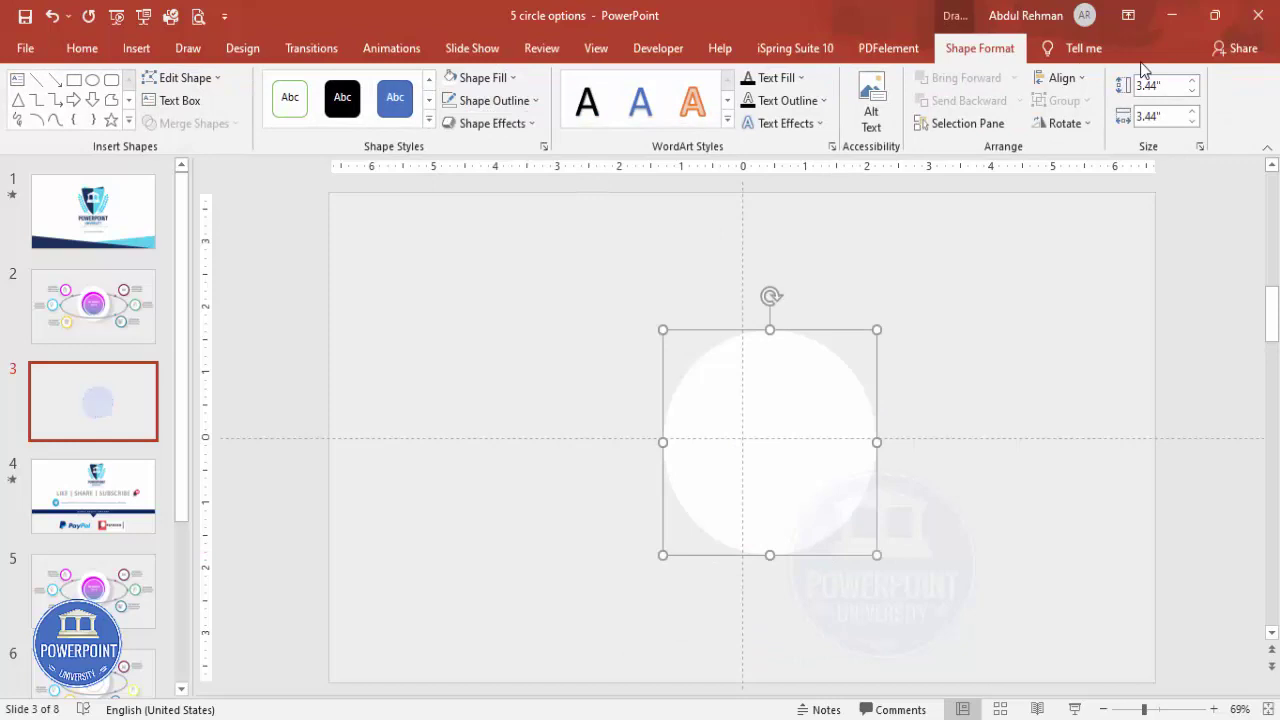
Align the white circle to the slide's horizontal centre and vertical middle
click(1063, 78)
click(1090, 126)
click(1063, 78)
click(1092, 199)
click(993, 320)
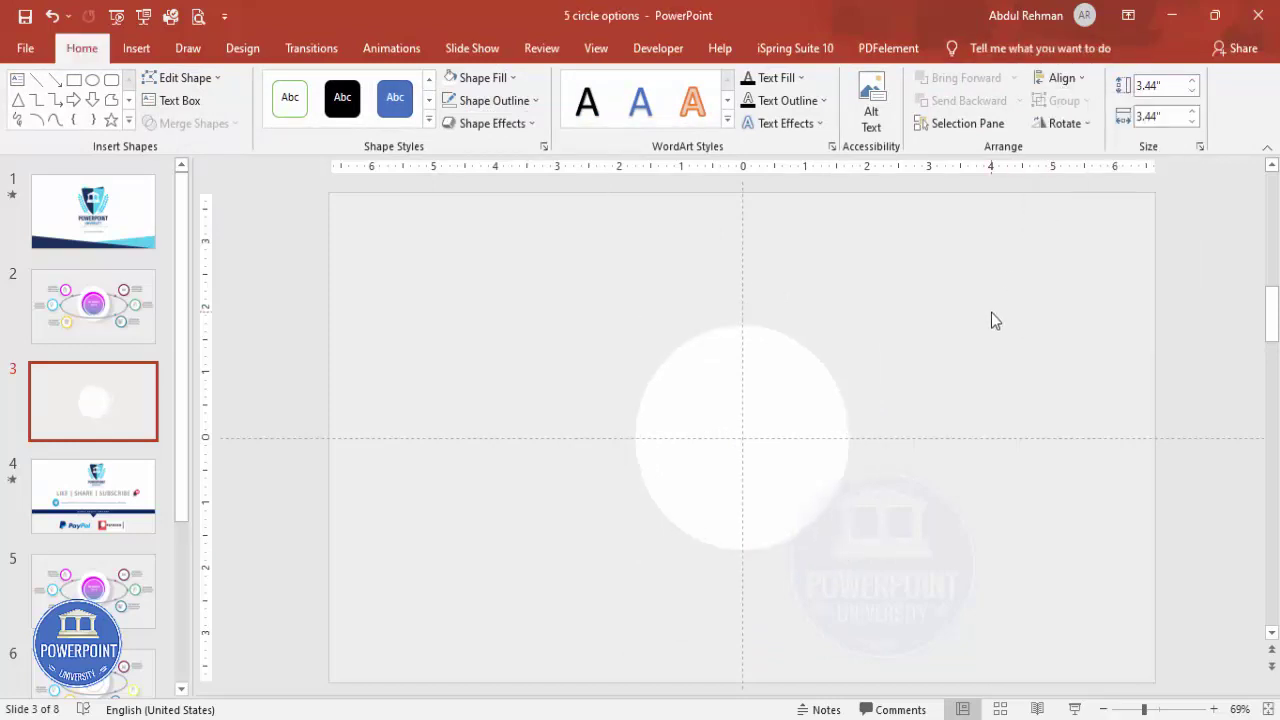
click(136, 48)
Draw a wide hollow-circle ring across the white circle and thin its band
click(297, 115)
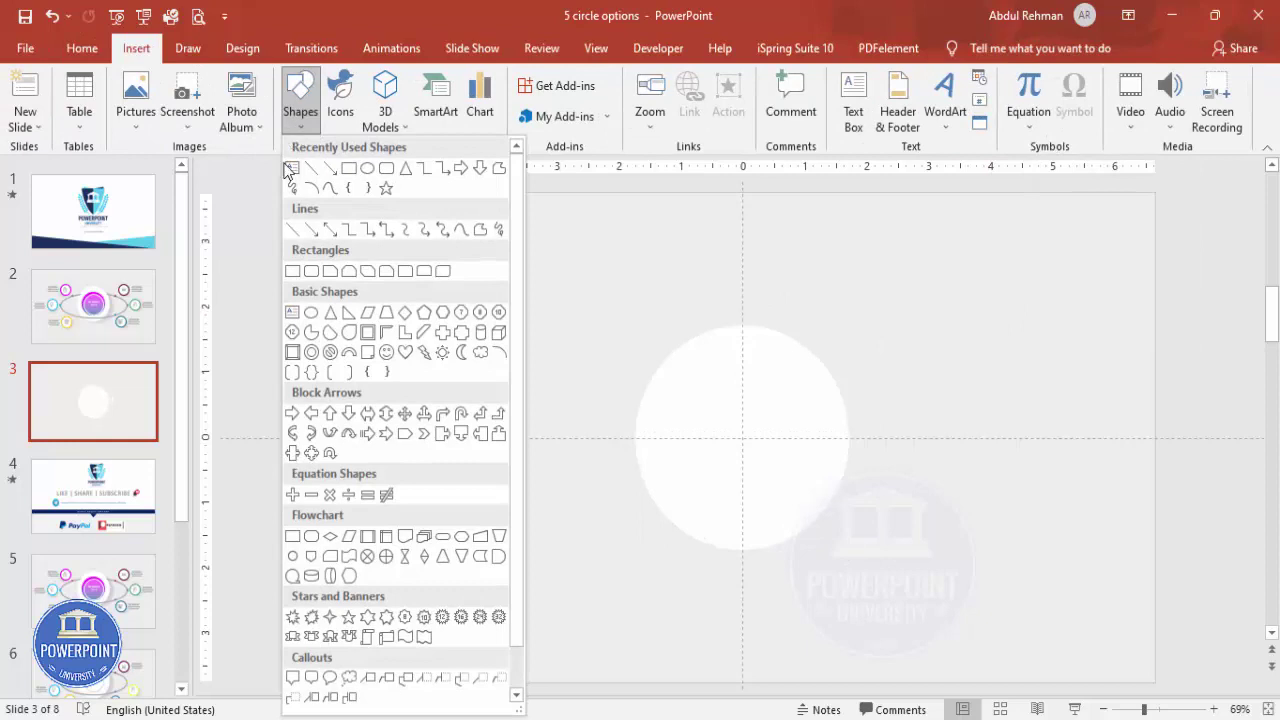
click(311, 353)
drag(501, 387, 997, 543)
drag(774, 408, 774, 394)
drag(538, 459, 510, 457)
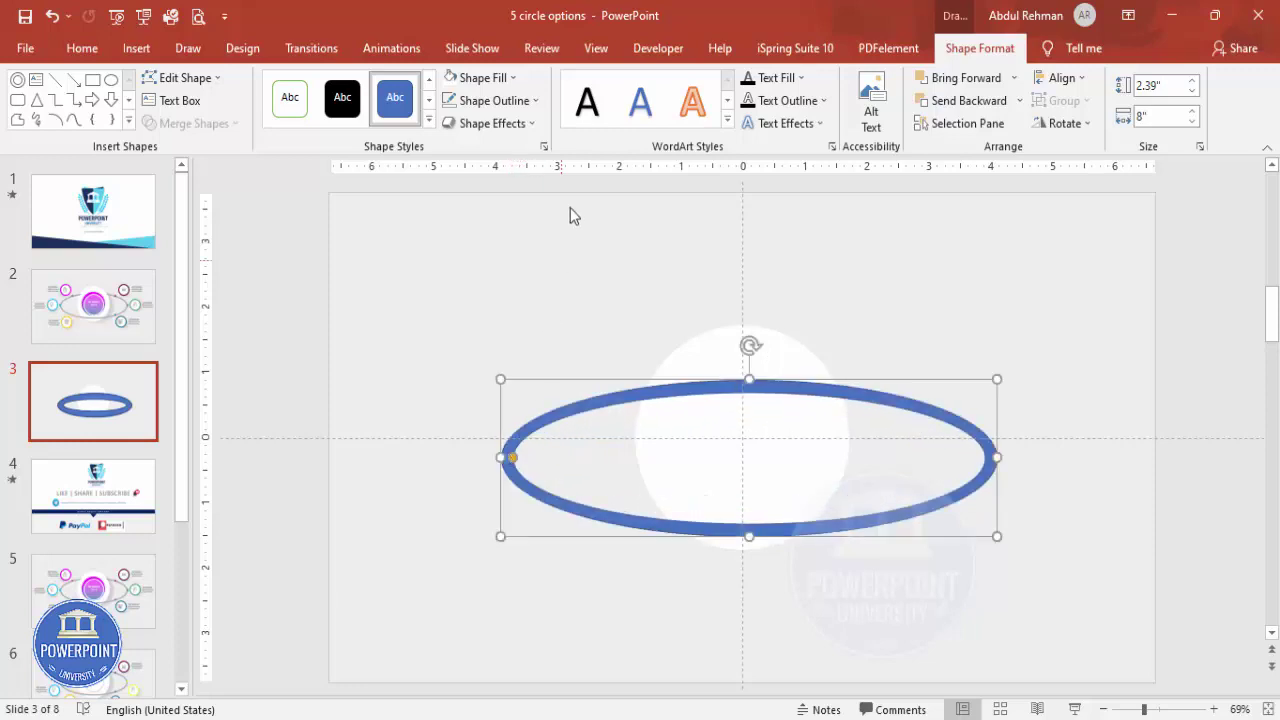
Remove the ring's outline, fill it grey, and thin its band further
click(501, 104)
click(487, 315)
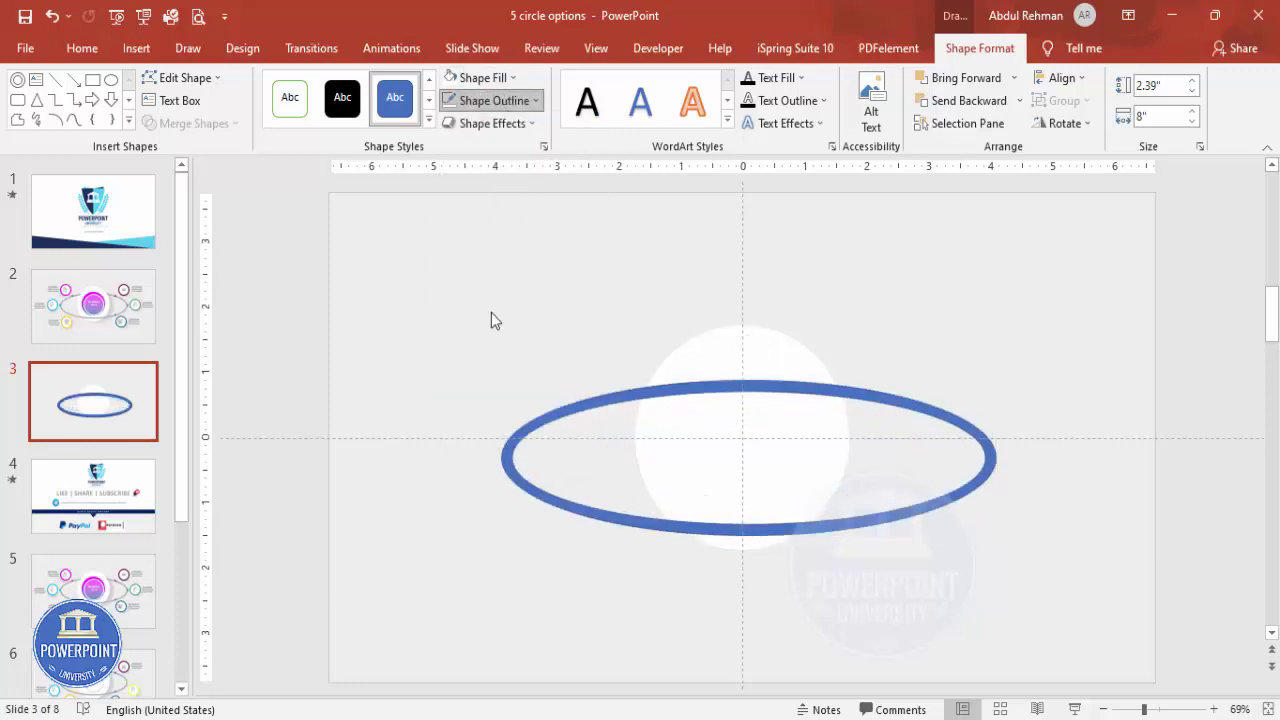
drag(510, 457, 502, 457)
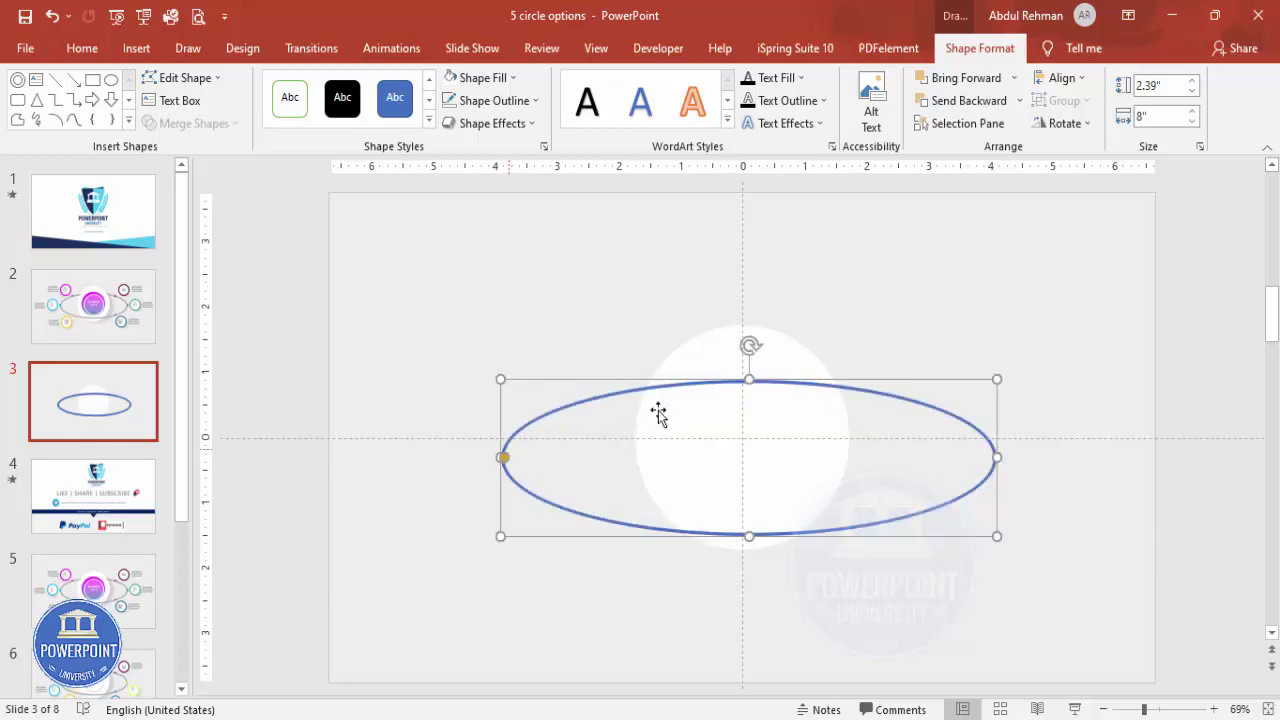
click(497, 80)
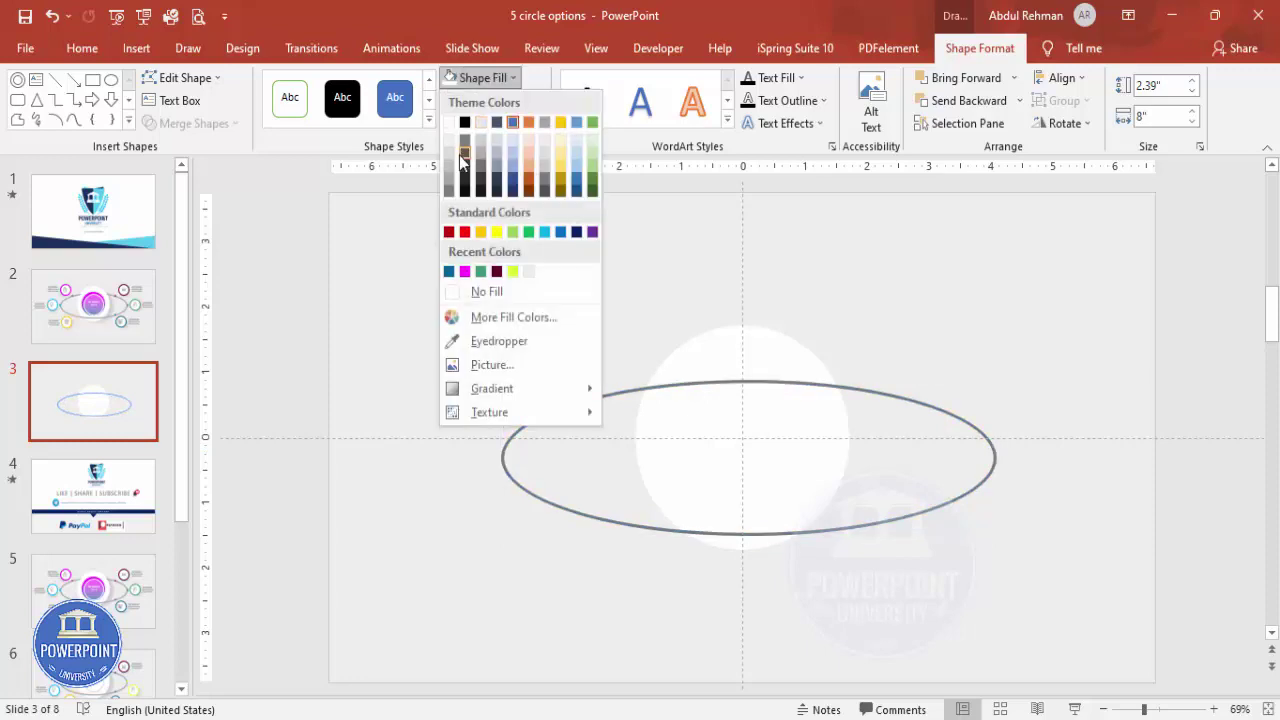
click(450, 188)
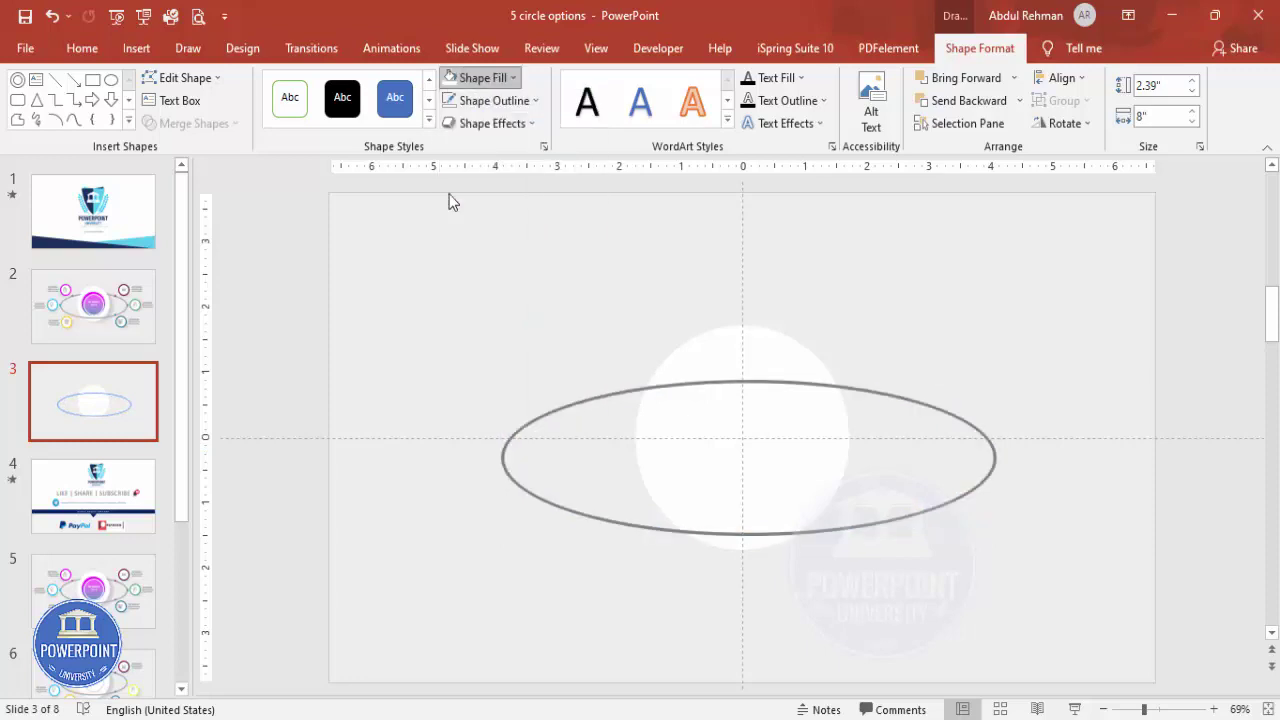
drag(504, 461, 508, 463)
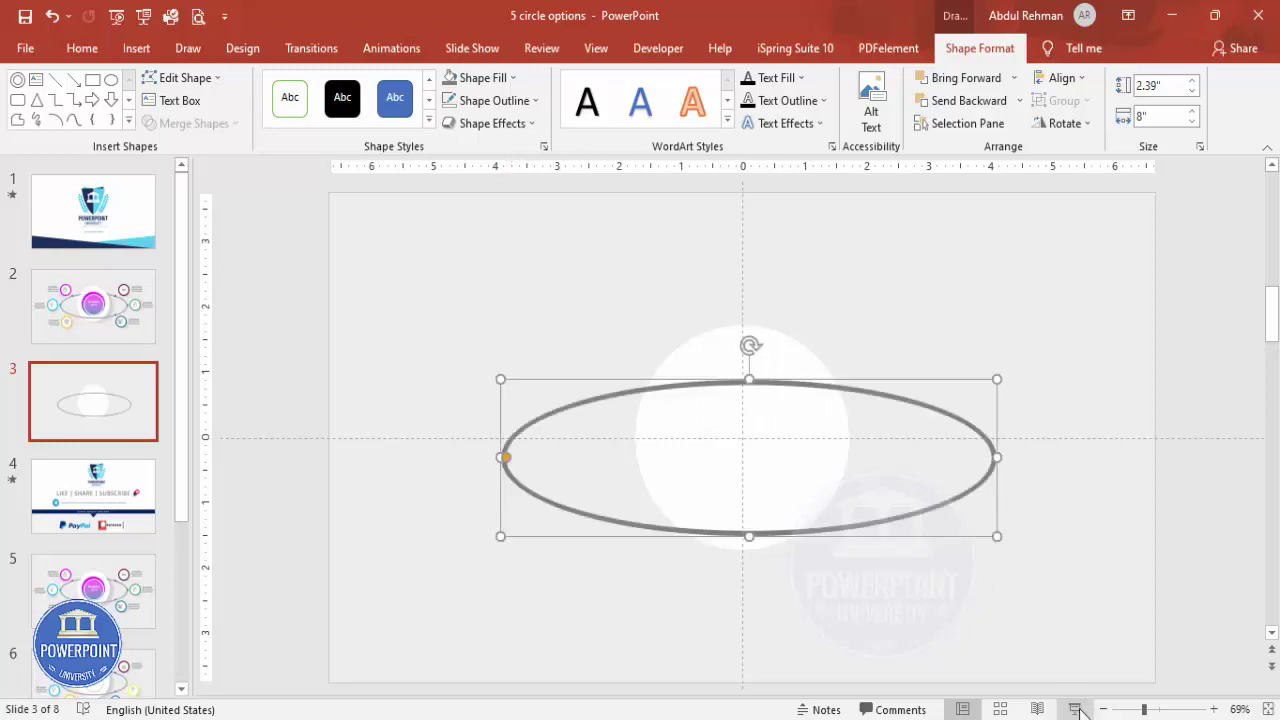
Zoom in to make the ring's band thinner still, then fit the slide back
click(1182, 709)
click(440, 686)
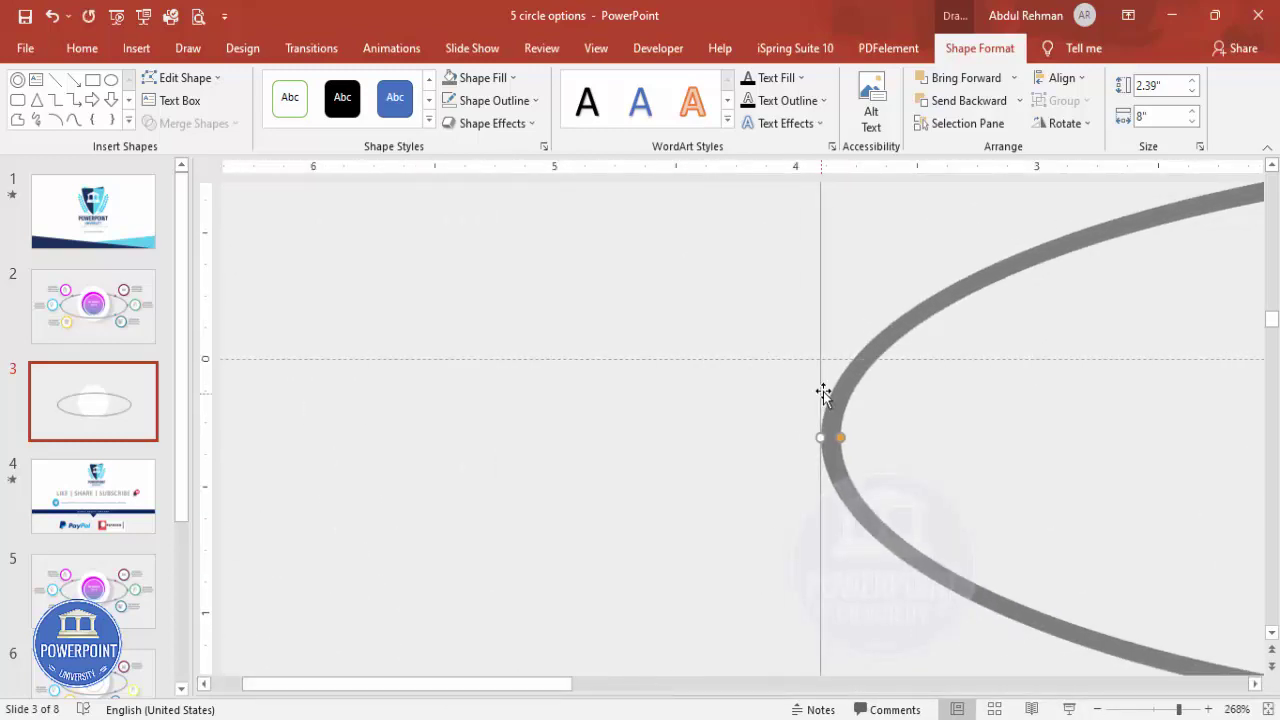
drag(839, 441, 826, 440)
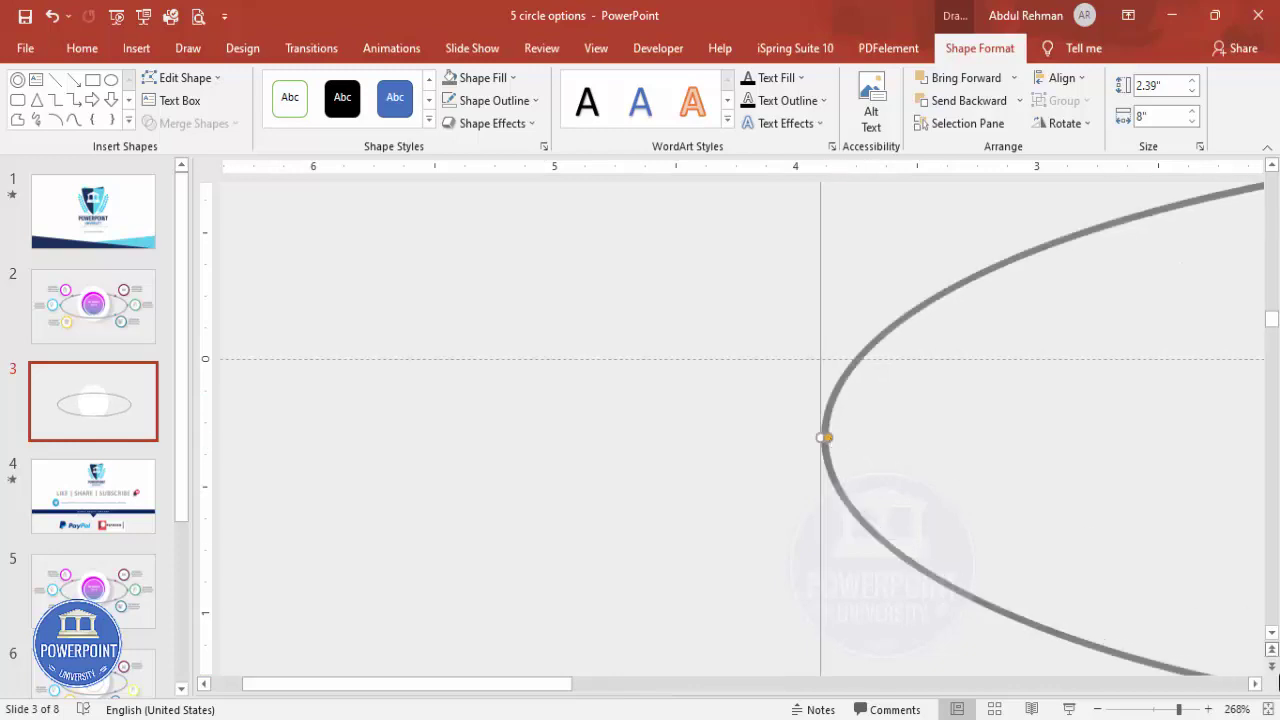
click(1267, 709)
click(951, 322)
Flatten the elliptical ring slightly by shortening its height from the bottom
click(885, 507)
drag(750, 534, 747, 521)
click(910, 316)
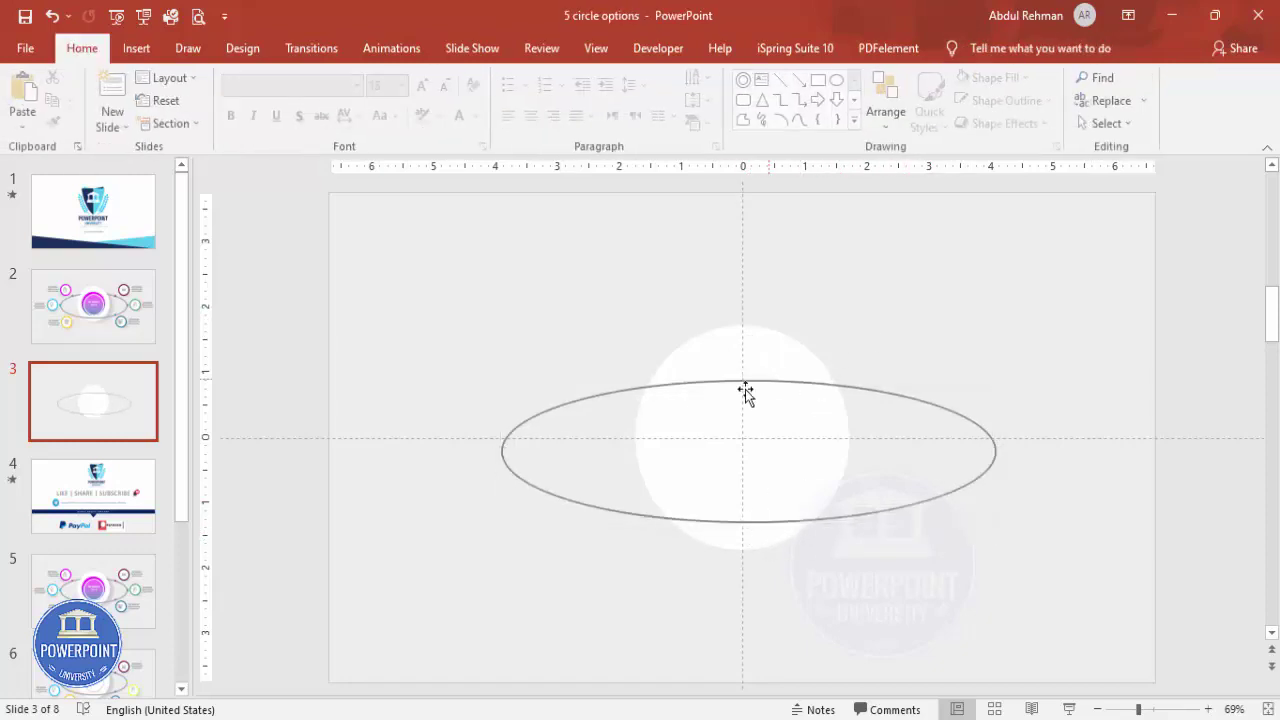
Duplicate the white circle, fill the copy grey, and centre it on the slide
click(764, 339)
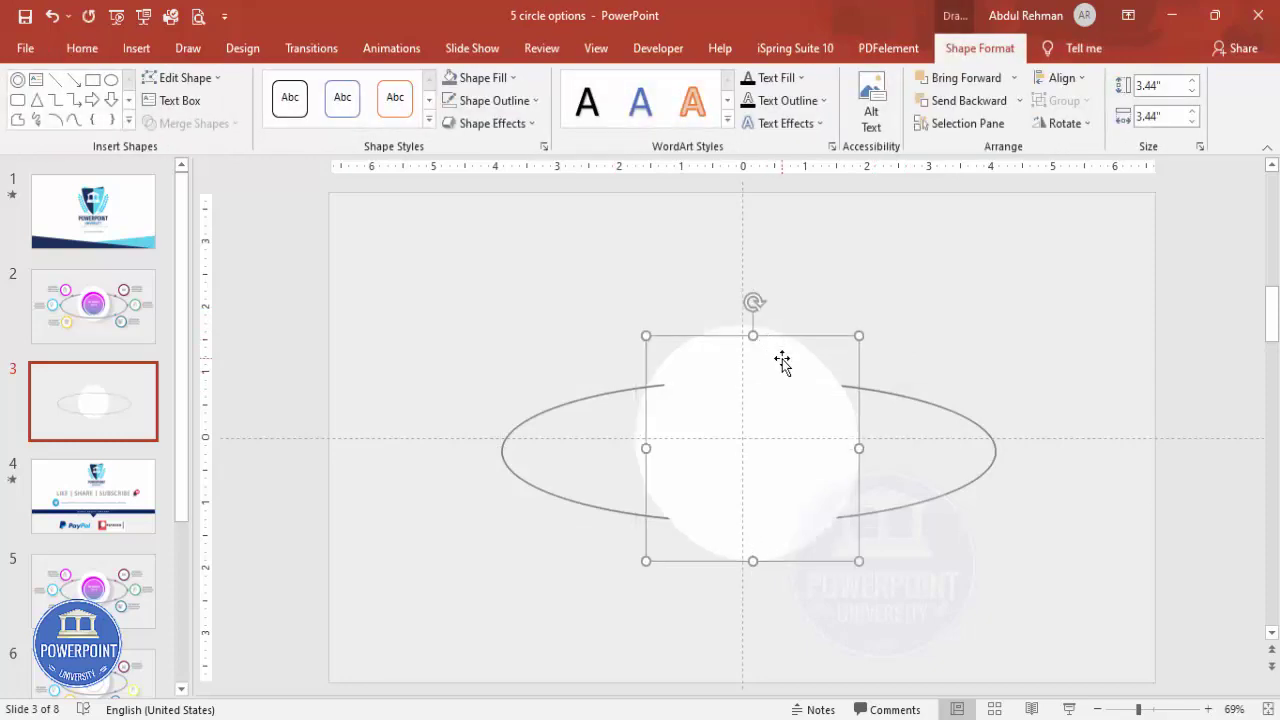
ctrl+drag(769, 344, 858, 318)
click(503, 82)
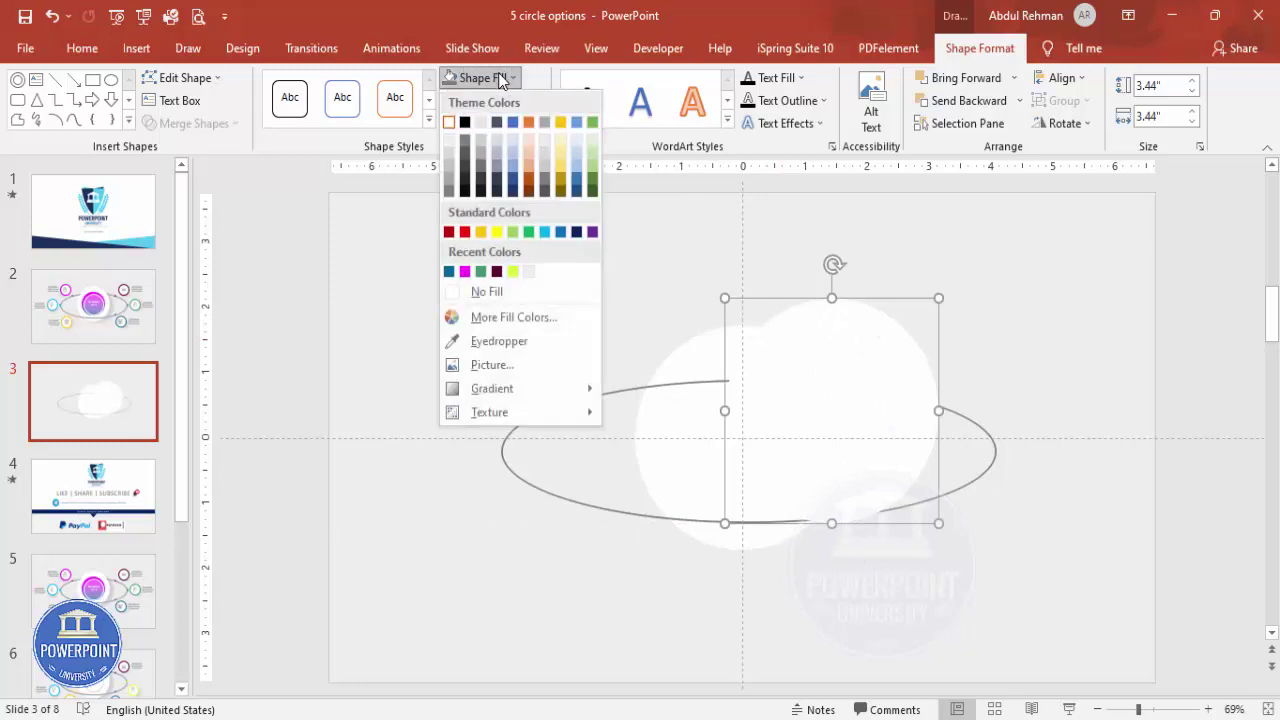
click(449, 181)
click(1058, 78)
click(1075, 127)
click(1063, 80)
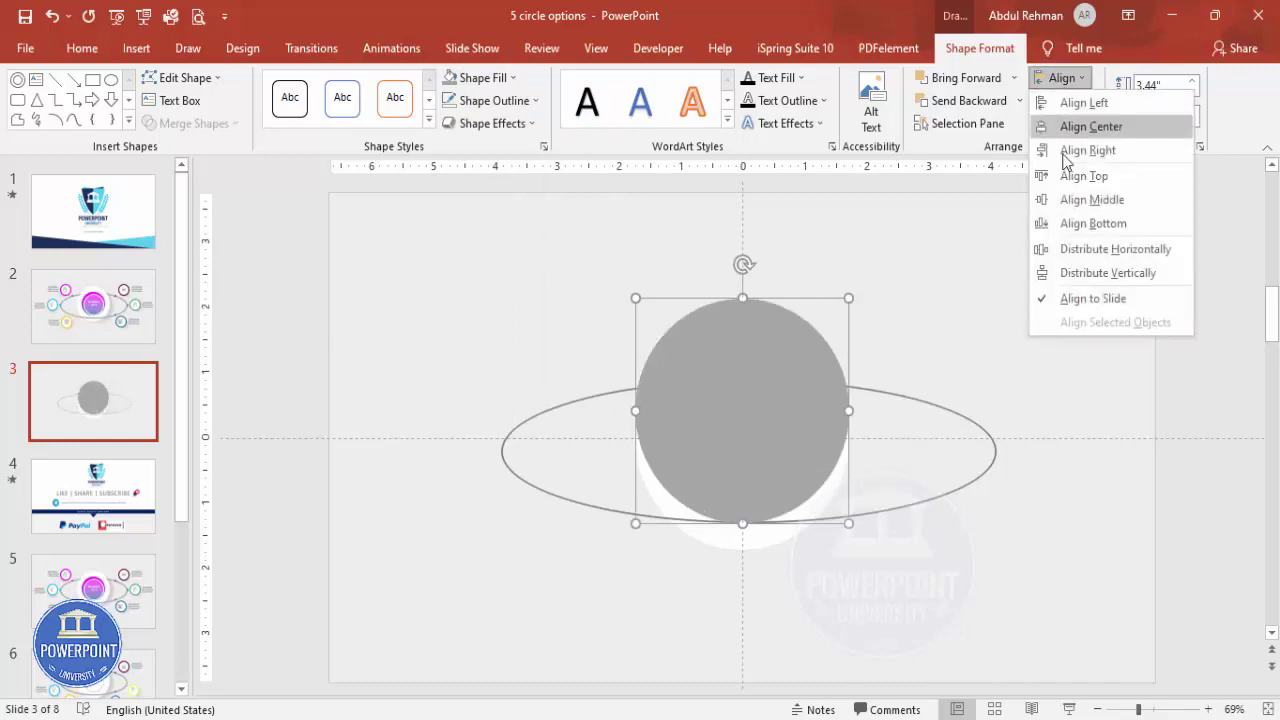
click(1098, 204)
key(Escape)
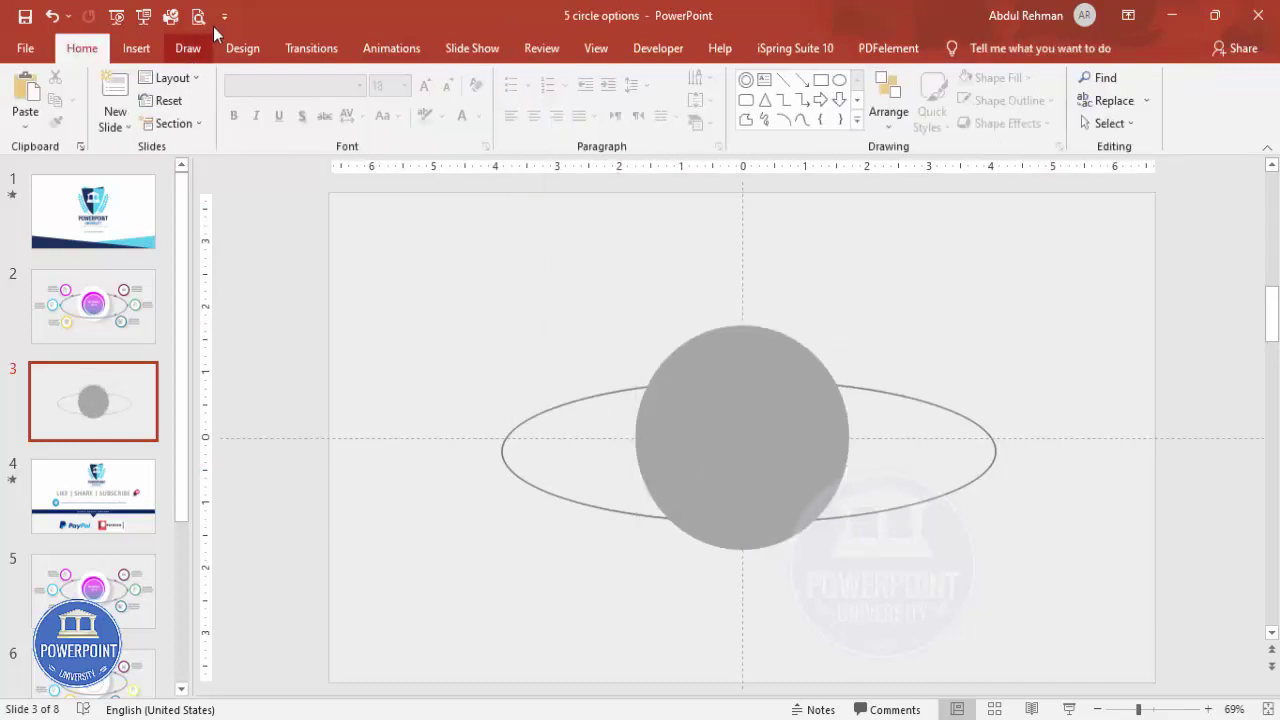
Cut a rectangle from the grey circle's lower half, leaving a grey half-circle
click(137, 48)
click(302, 120)
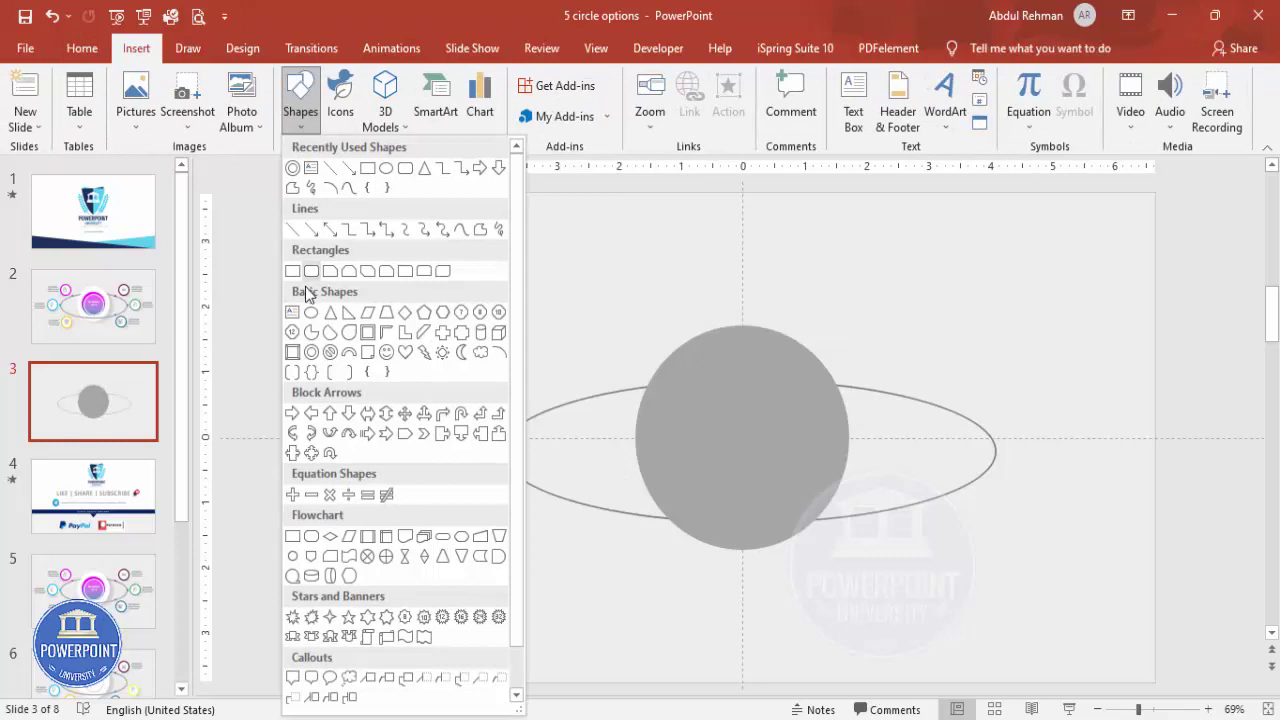
click(292, 270)
drag(592, 423, 872, 594)
click(798, 376)
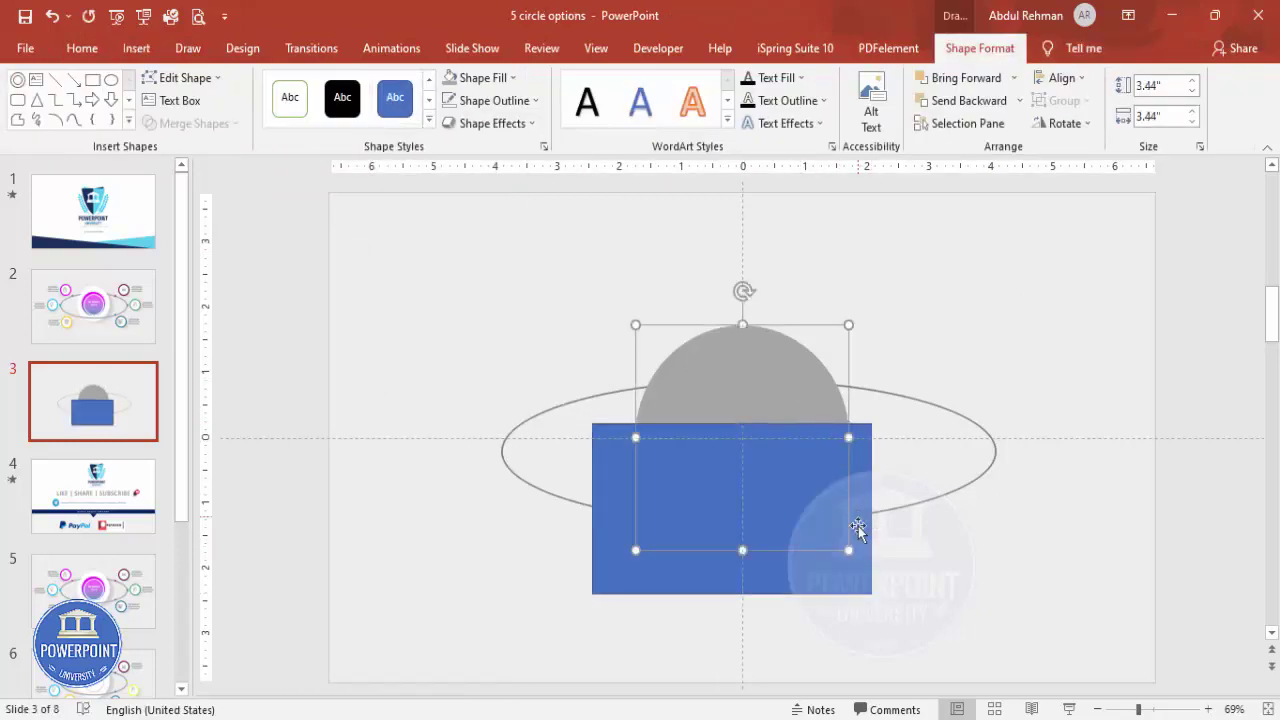
shift+click(866, 560)
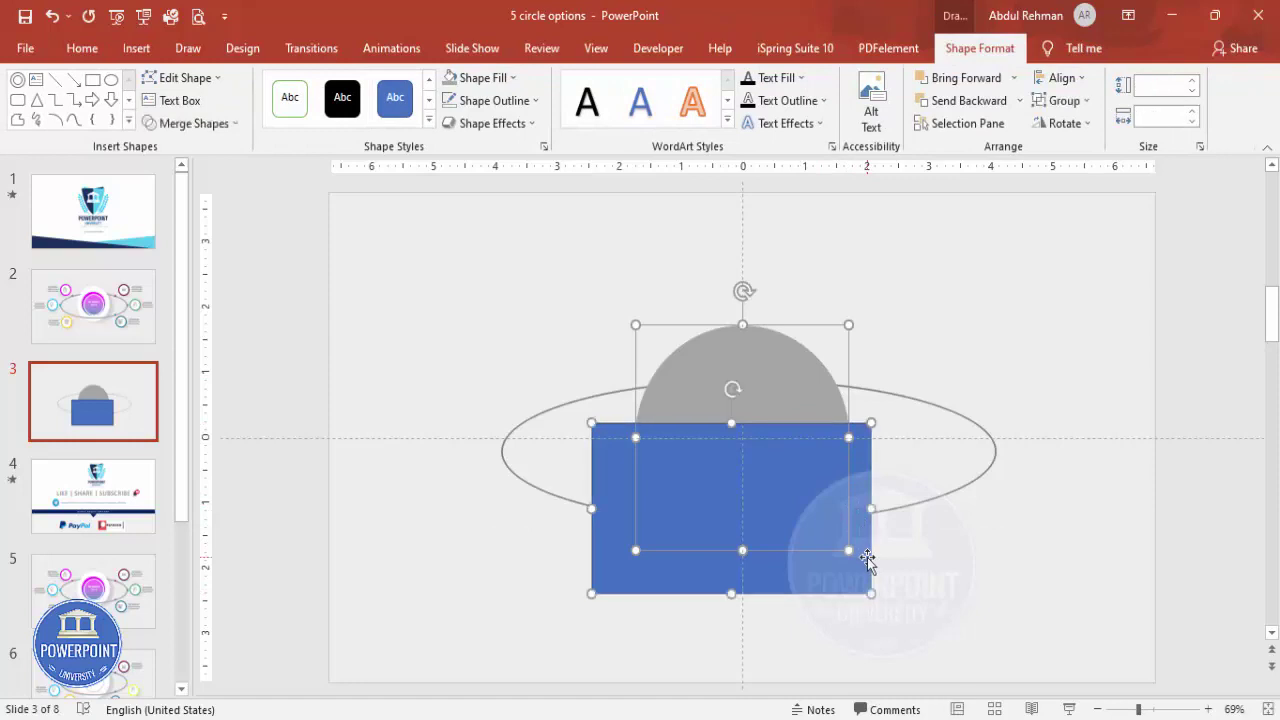
click(225, 123)
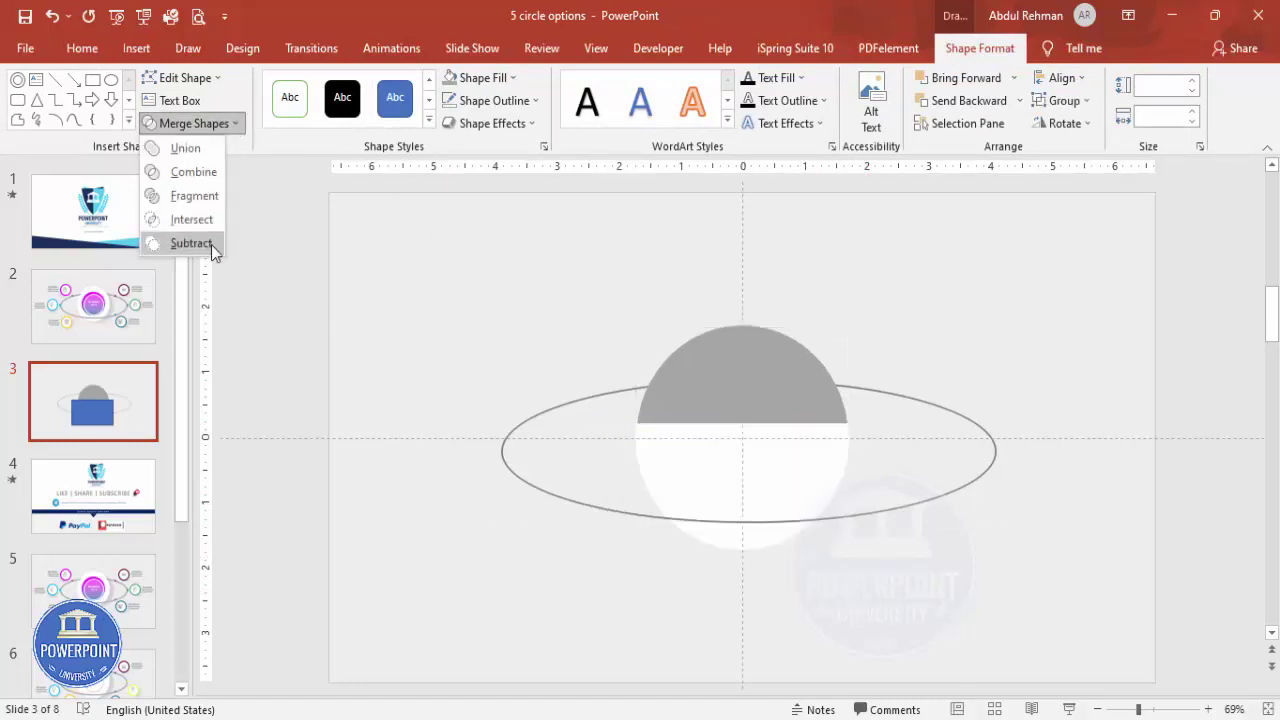
click(211, 245)
Subtract the grey half-circle from the elliptical ring and move the cut ring
drag(791, 369, 834, 349)
click(589, 400)
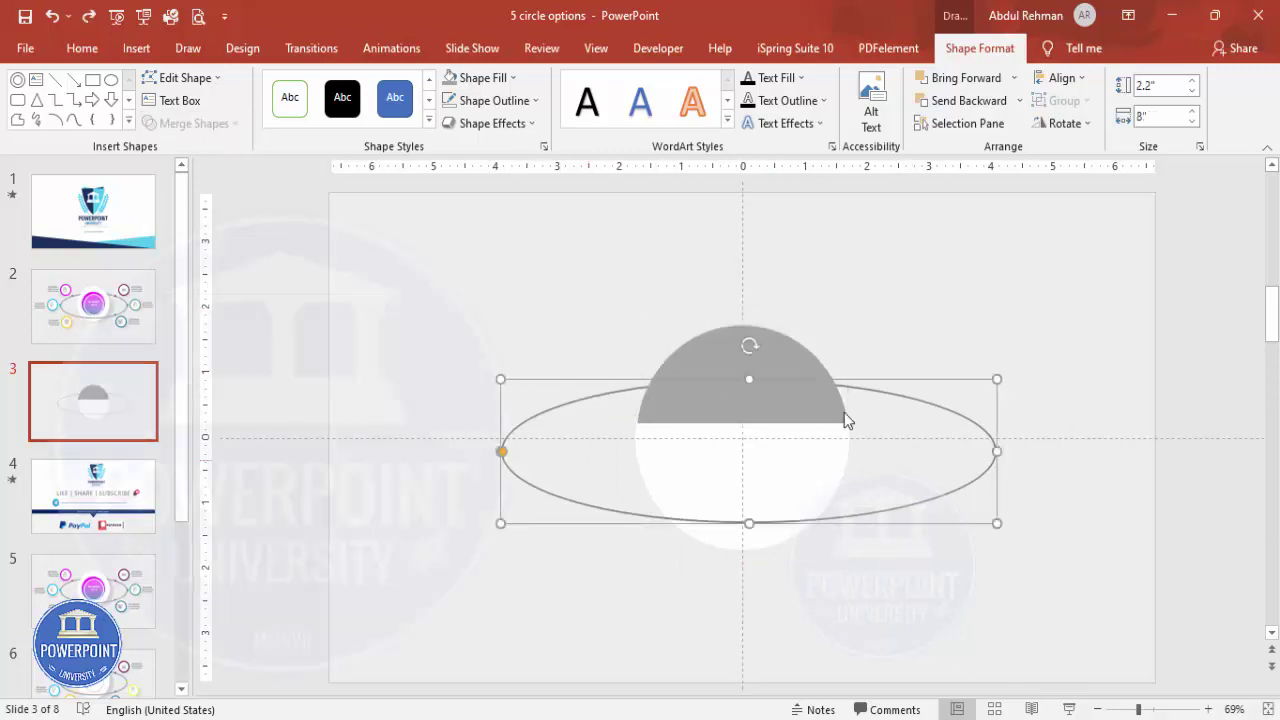
shift+click(775, 350)
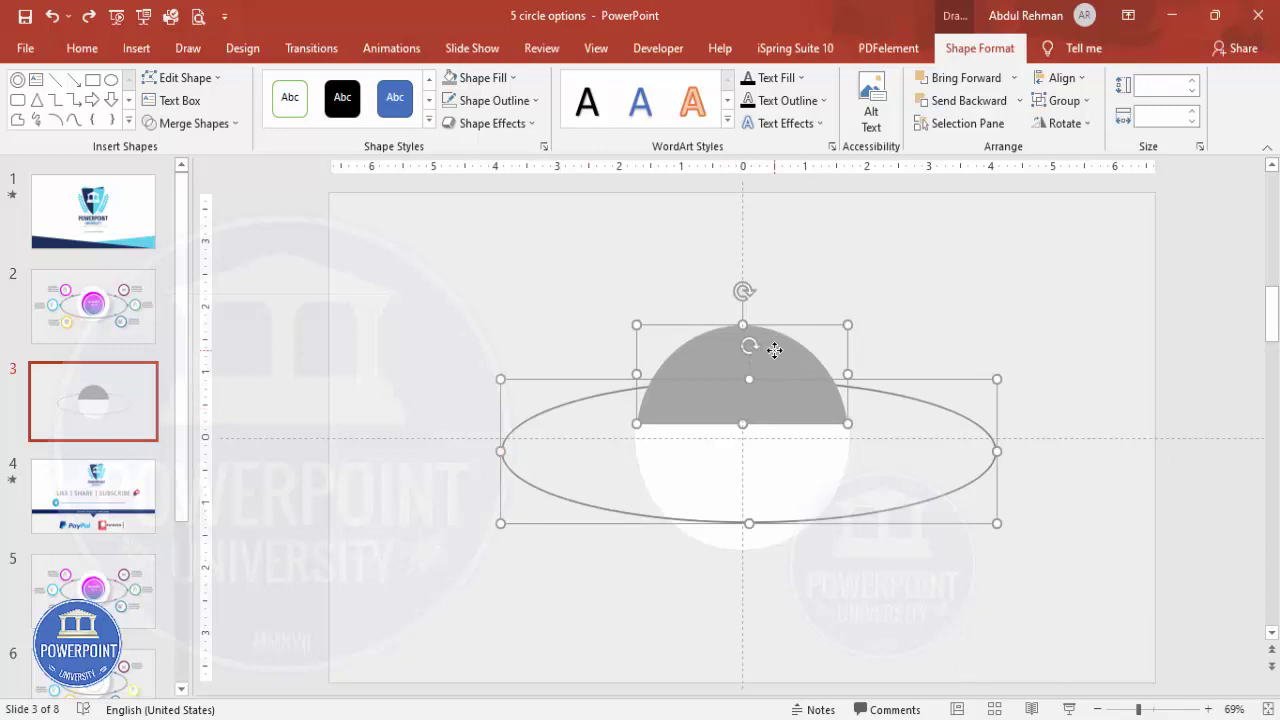
click(231, 123)
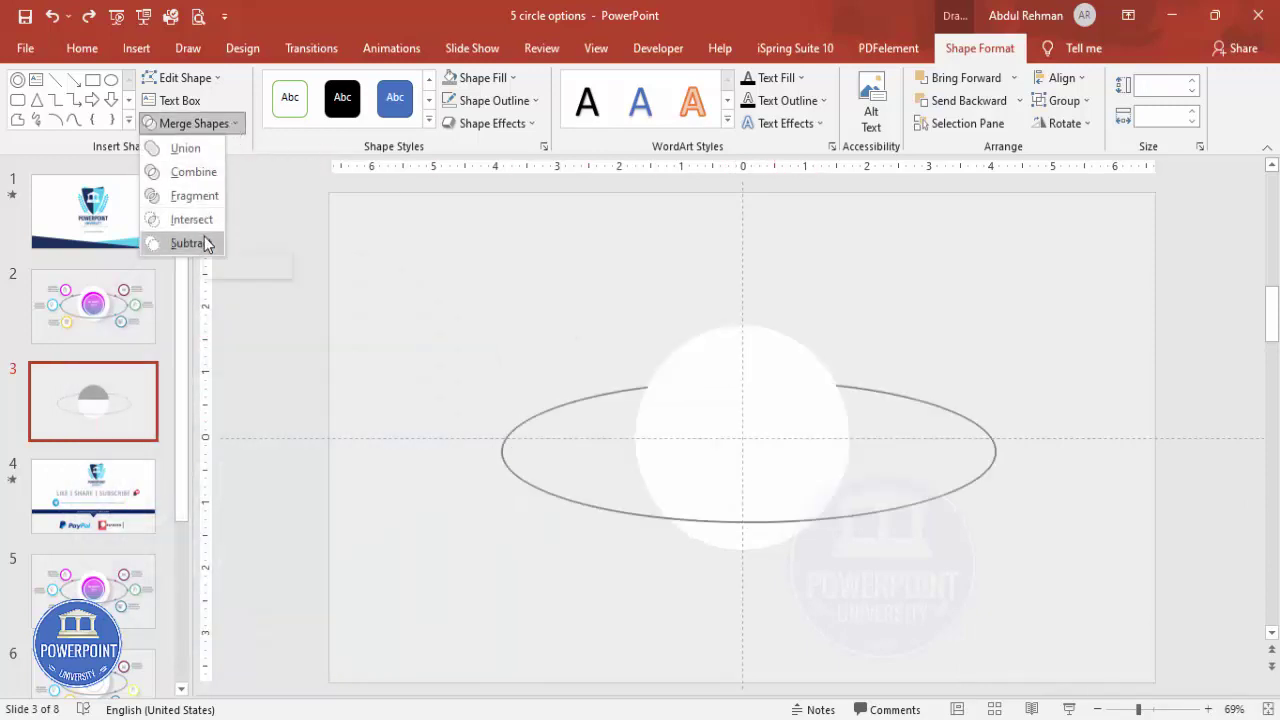
click(205, 243)
drag(863, 394, 1037, 256)
Undo the ring's move so it returns to its centred position
key(ctrl+z)
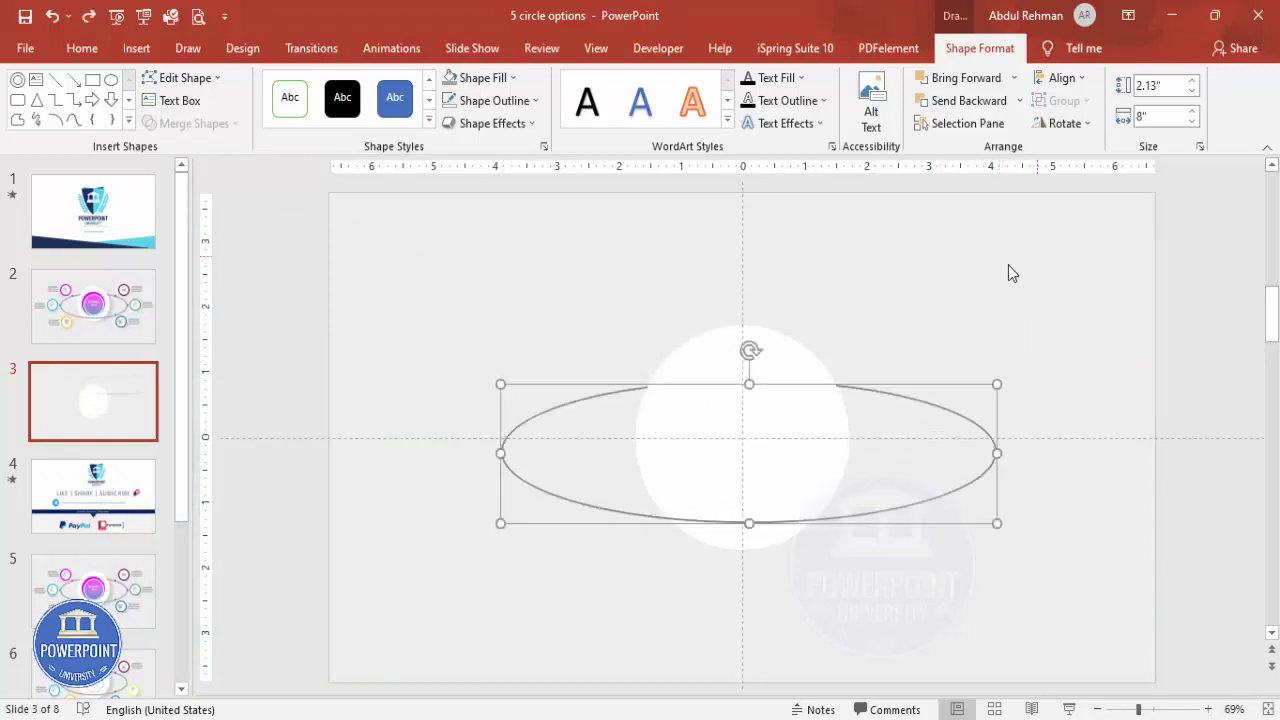
click(892, 316)
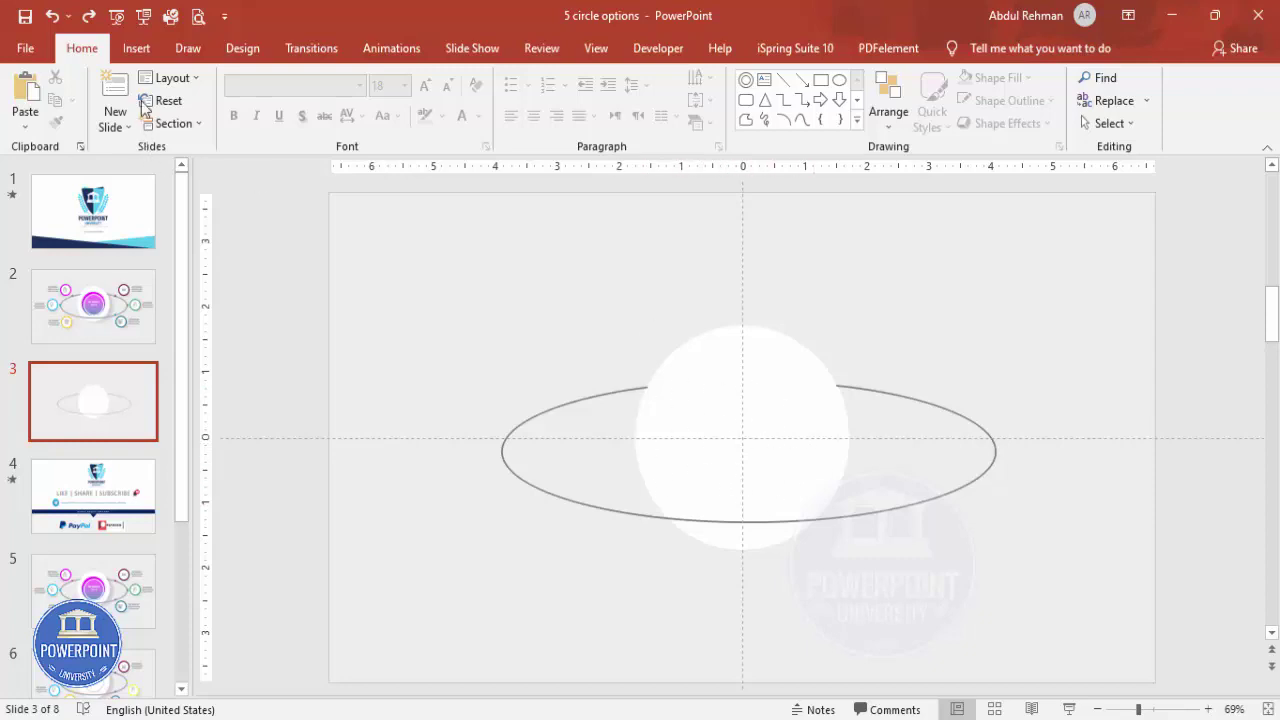
click(138, 48)
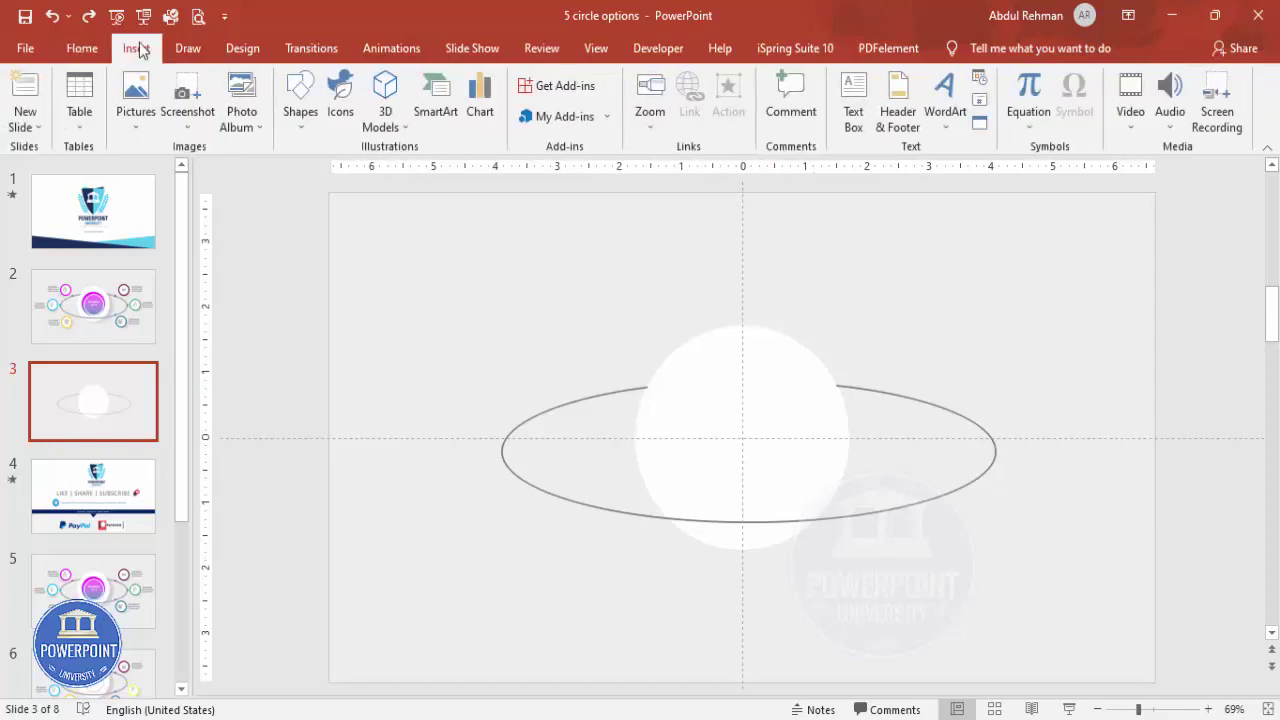
Draw an oval circle over the white disc and centre it horizontally and vertically
click(298, 125)
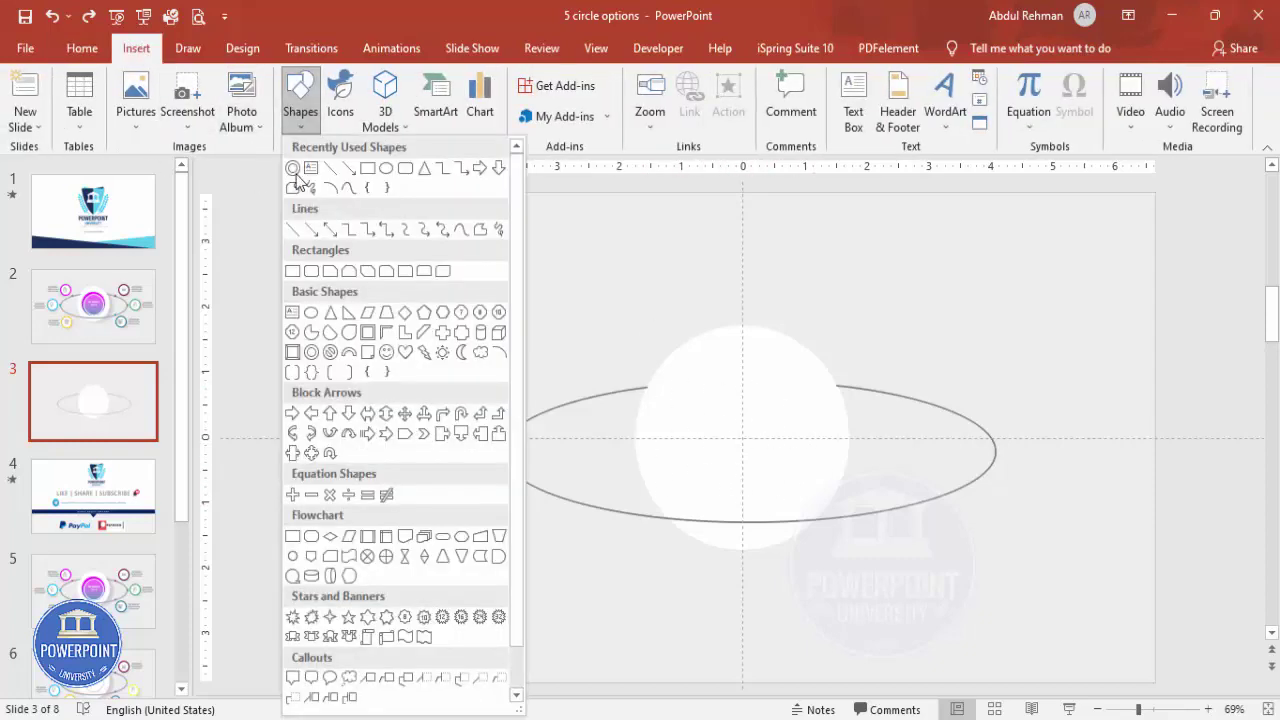
click(311, 313)
drag(686, 381, 843, 550)
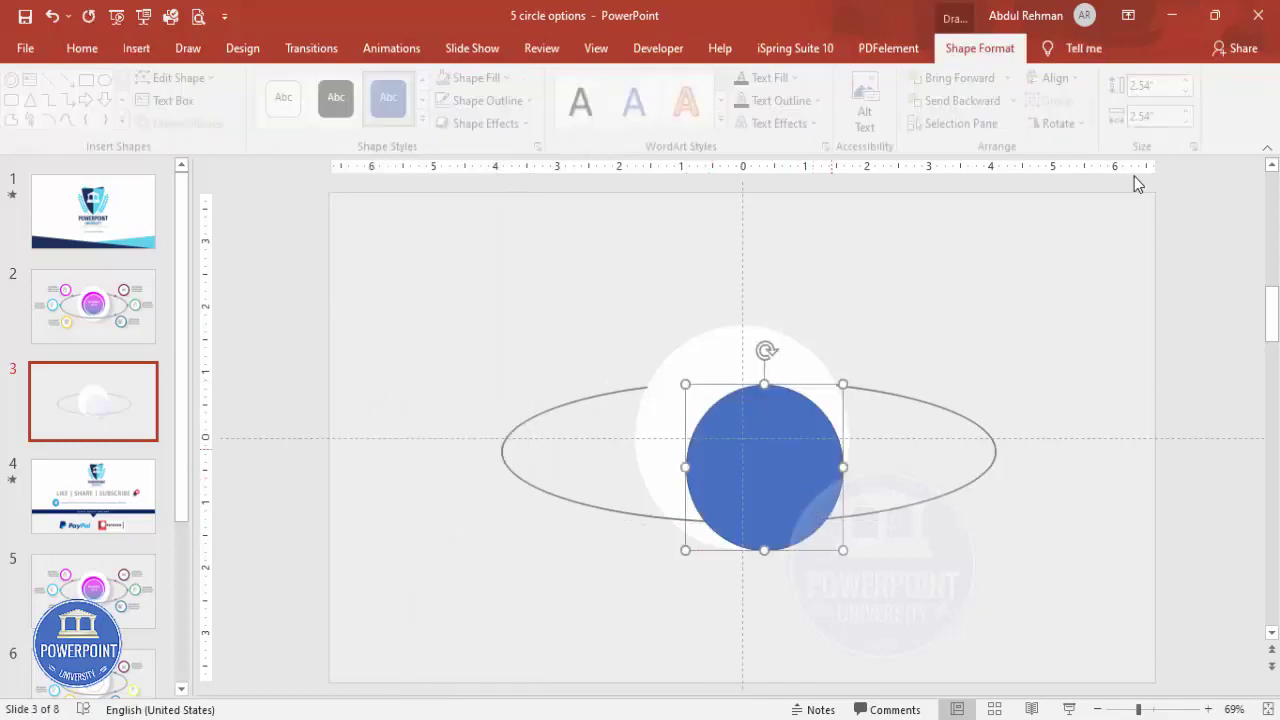
click(1062, 78)
click(1086, 126)
click(1062, 78)
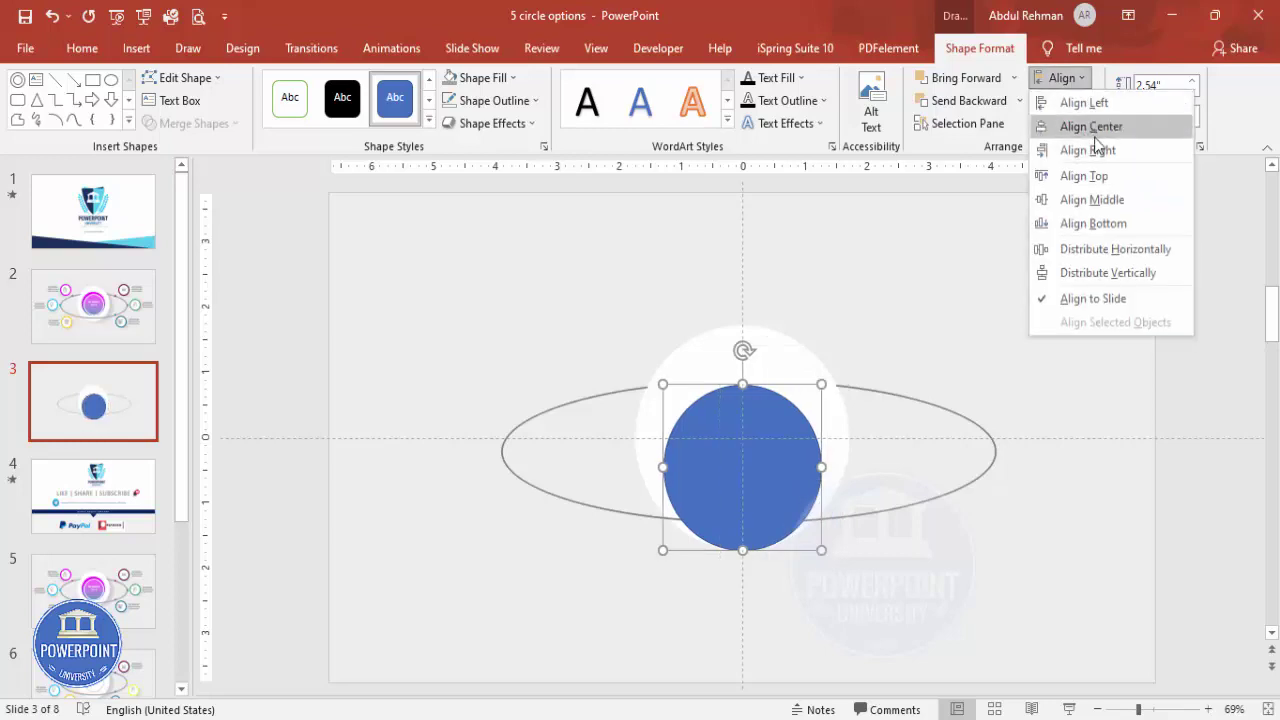
click(1094, 199)
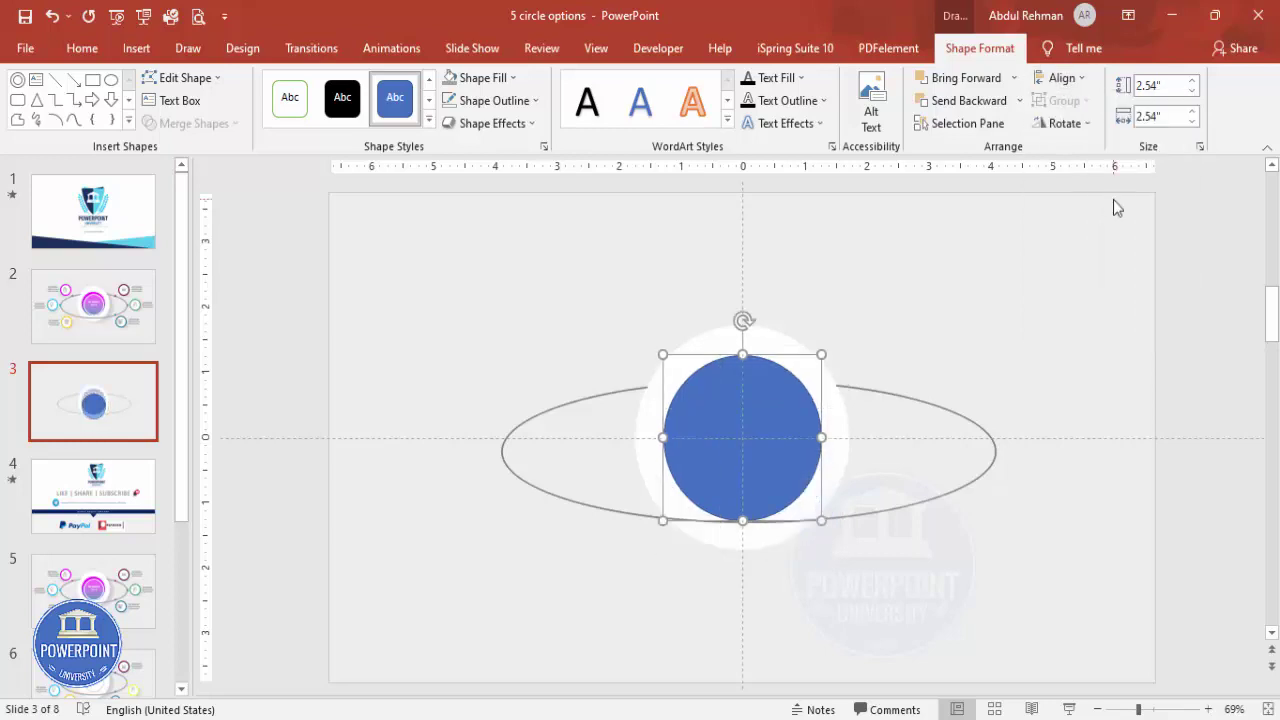
Remove the circle's outline and give it a gradient fill in Format Shape
click(500, 100)
click(510, 315)
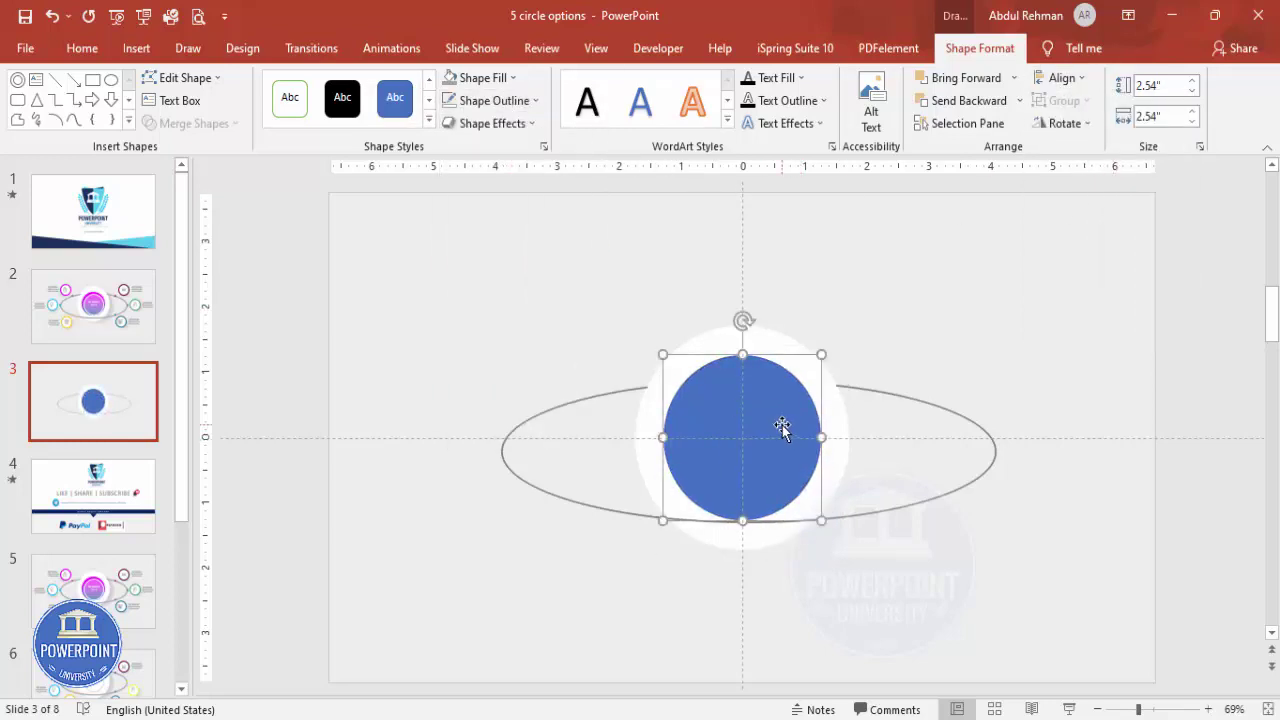
right_click(782, 424)
click(872, 683)
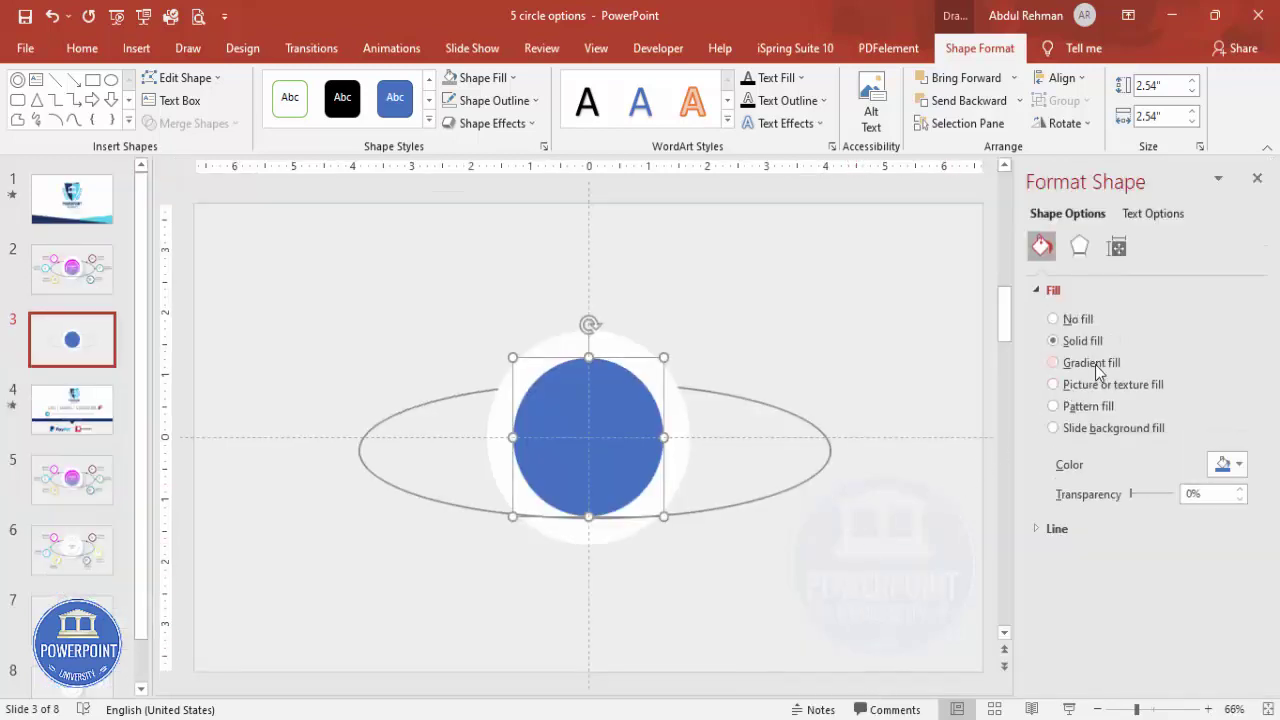
click(1095, 364)
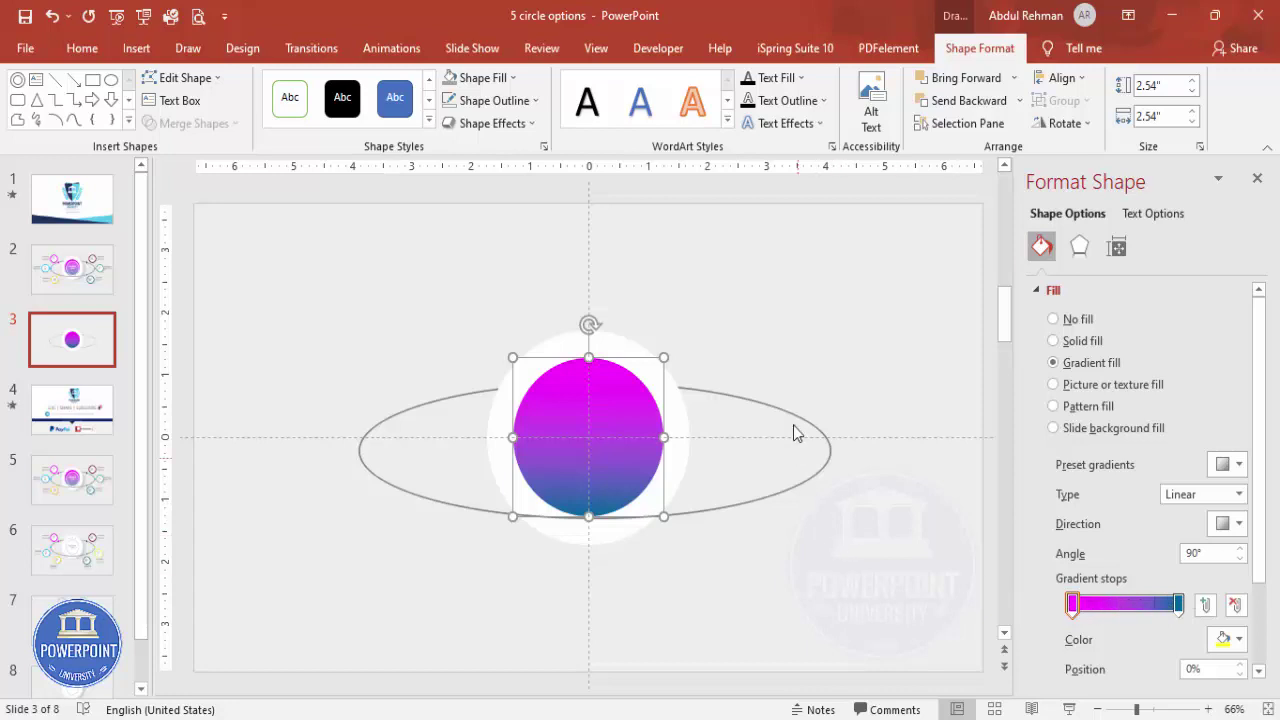
Draw a smaller oval circle over the gradient circle
click(727, 311)
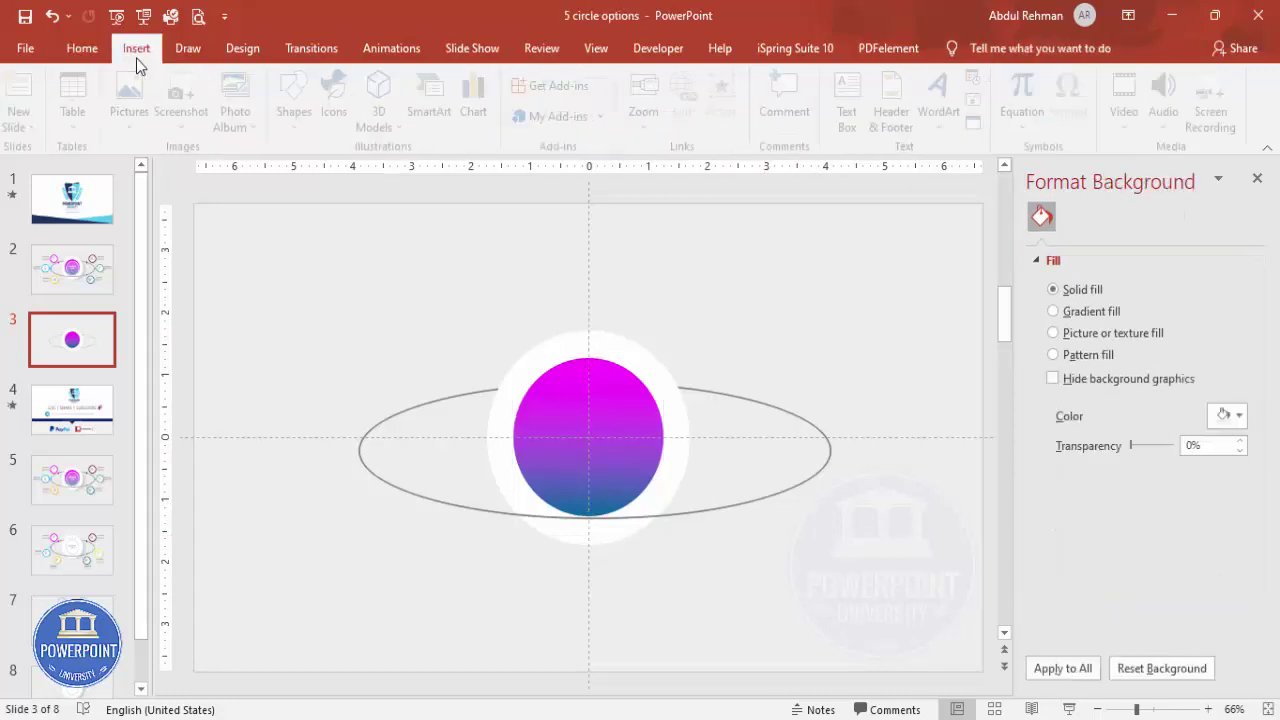
click(136, 48)
click(300, 100)
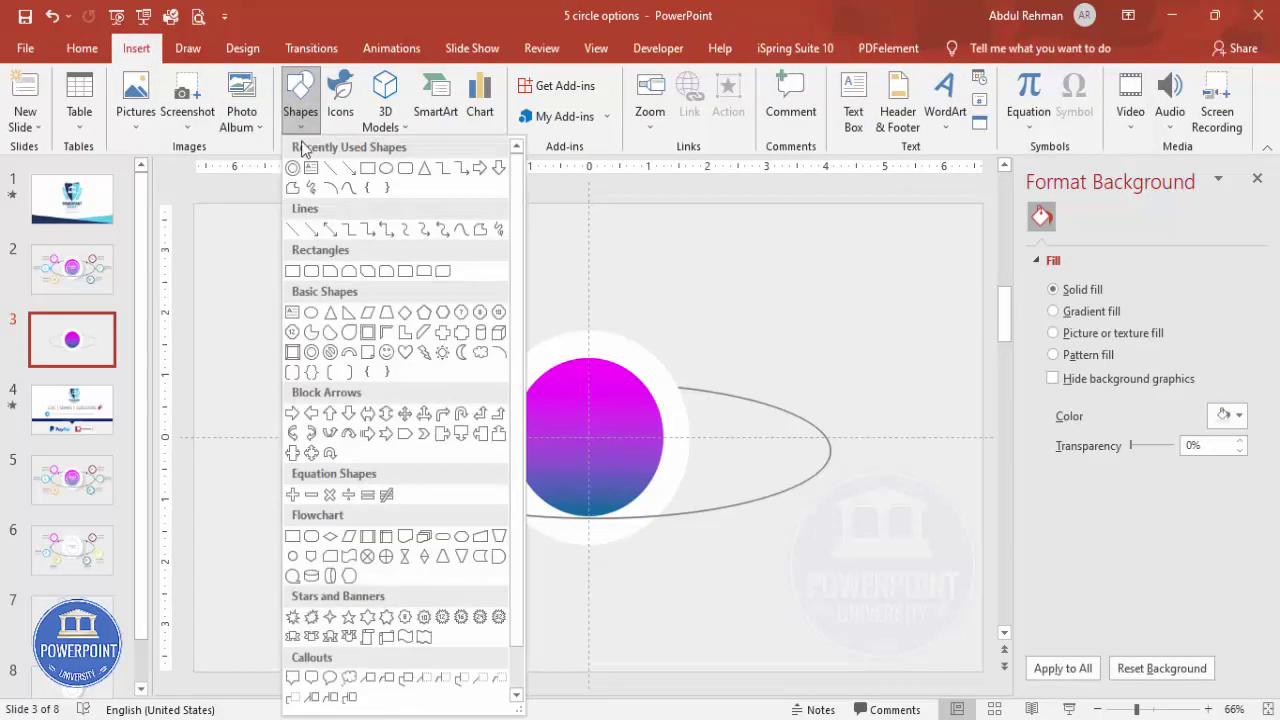
click(311, 313)
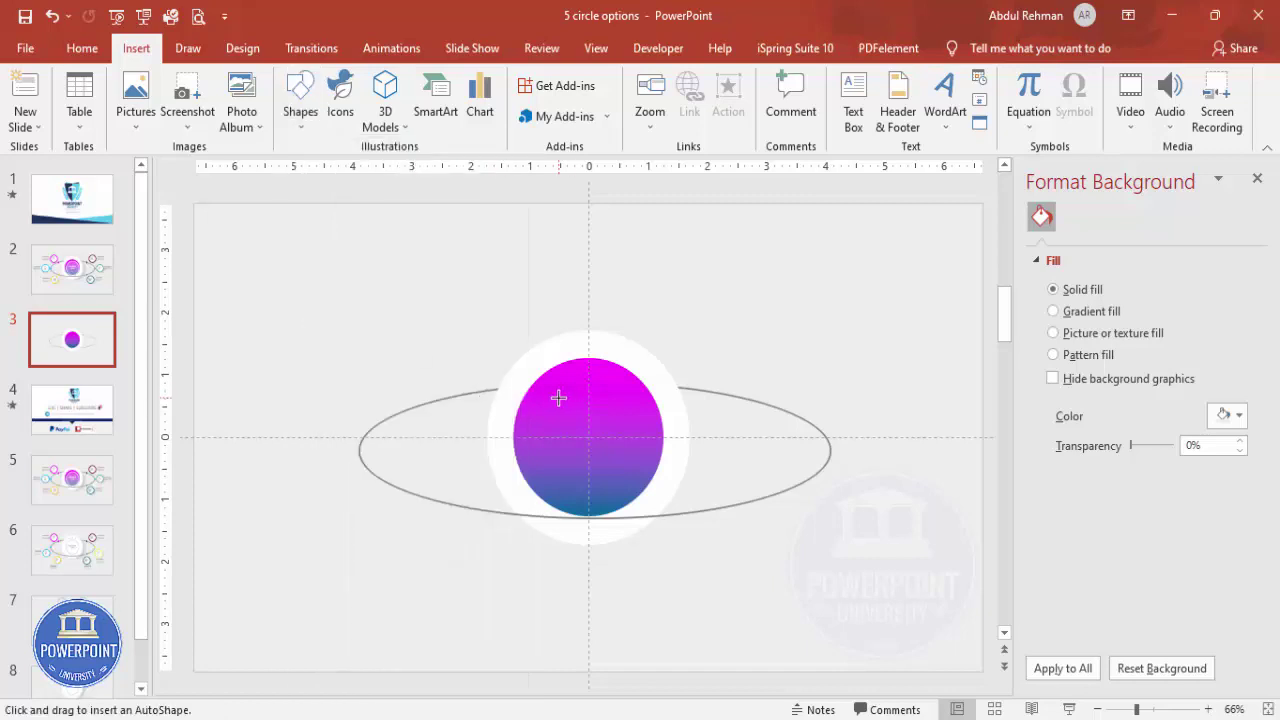
drag(641, 504, 684, 530)
Give the small circle a white outline and white fill at 64% transparency
click(516, 103)
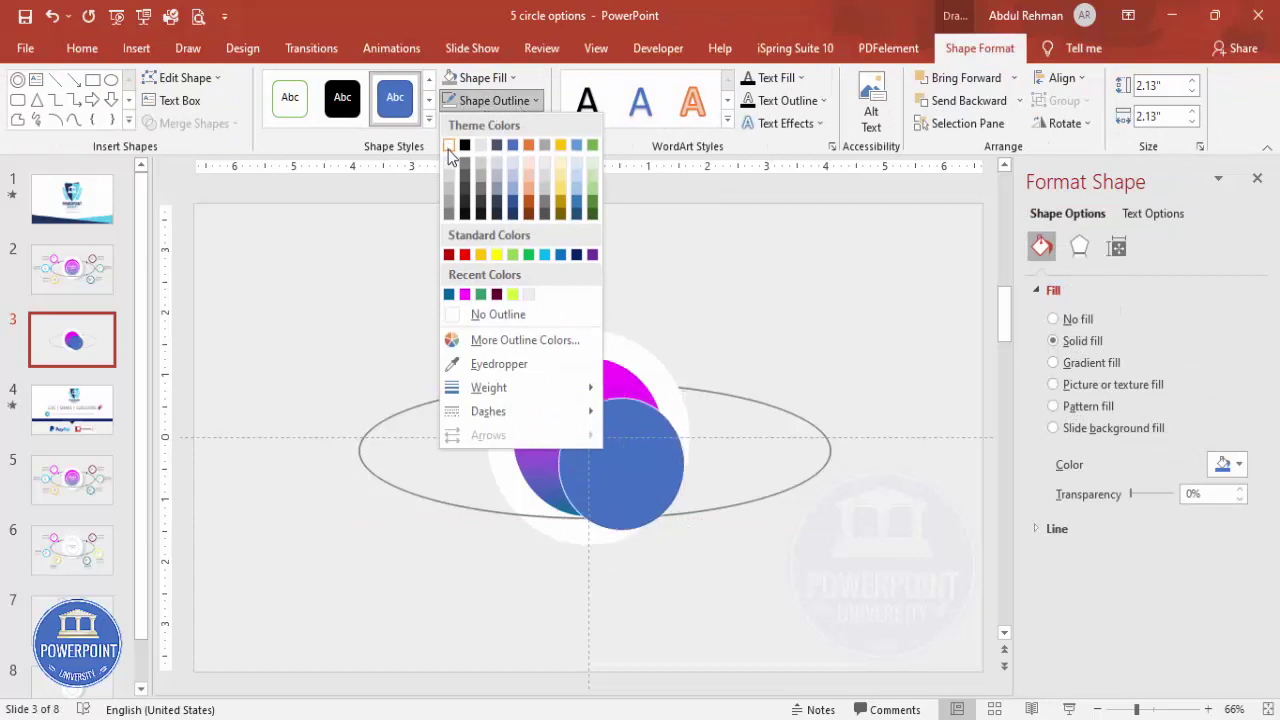
click(448, 145)
click(480, 77)
click(448, 123)
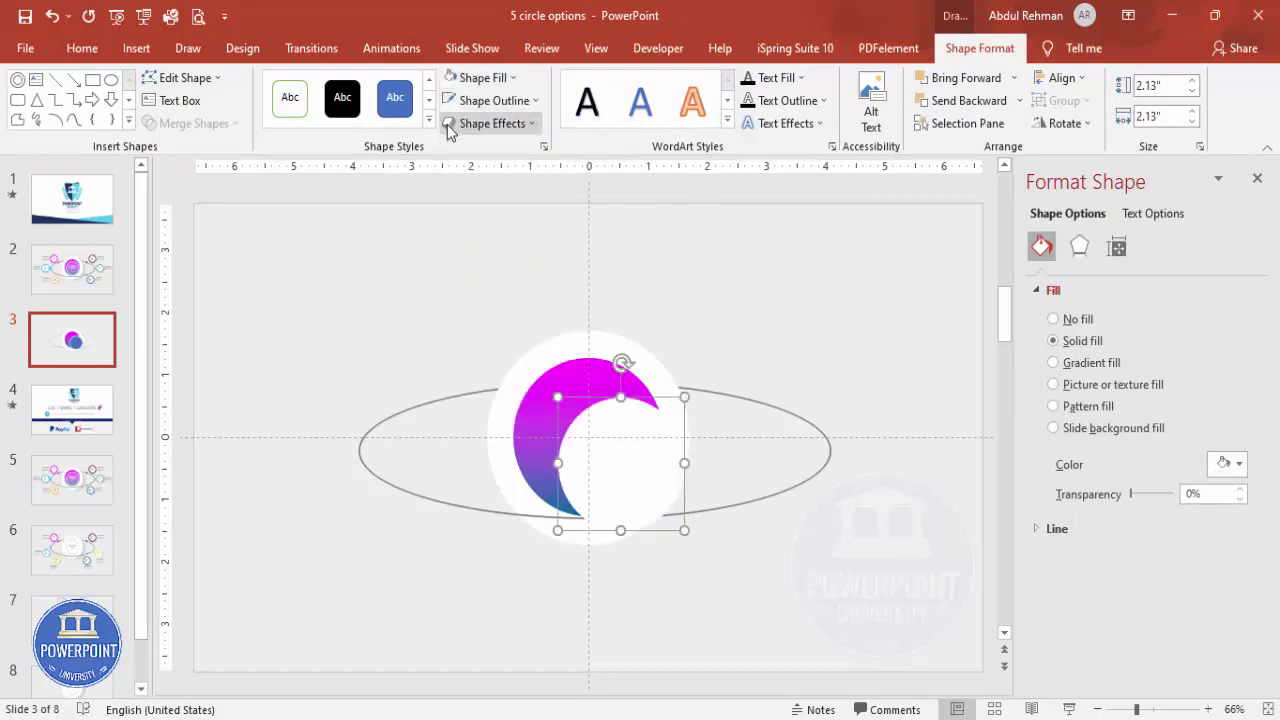
drag(1133, 503, 1157, 497)
Centre the translucent inner circle horizontally and vertically on the slide
click(1062, 79)
click(1088, 126)
click(1064, 80)
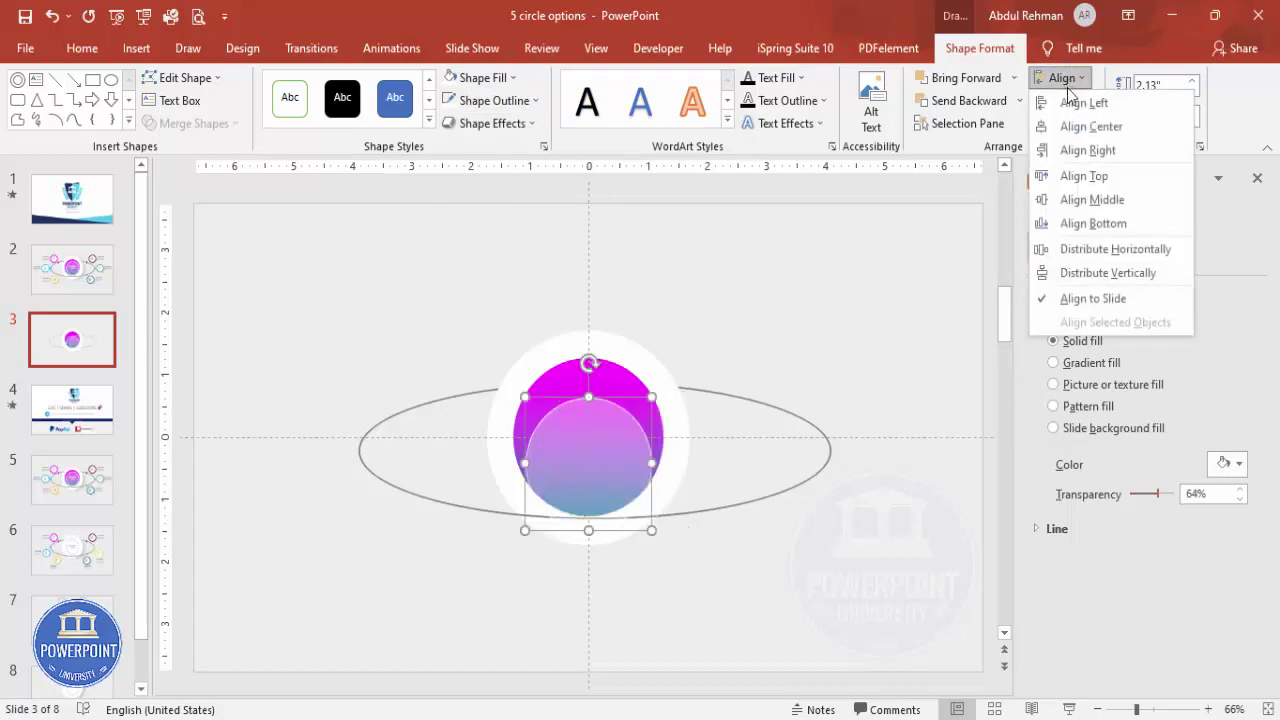
click(1094, 199)
click(841, 311)
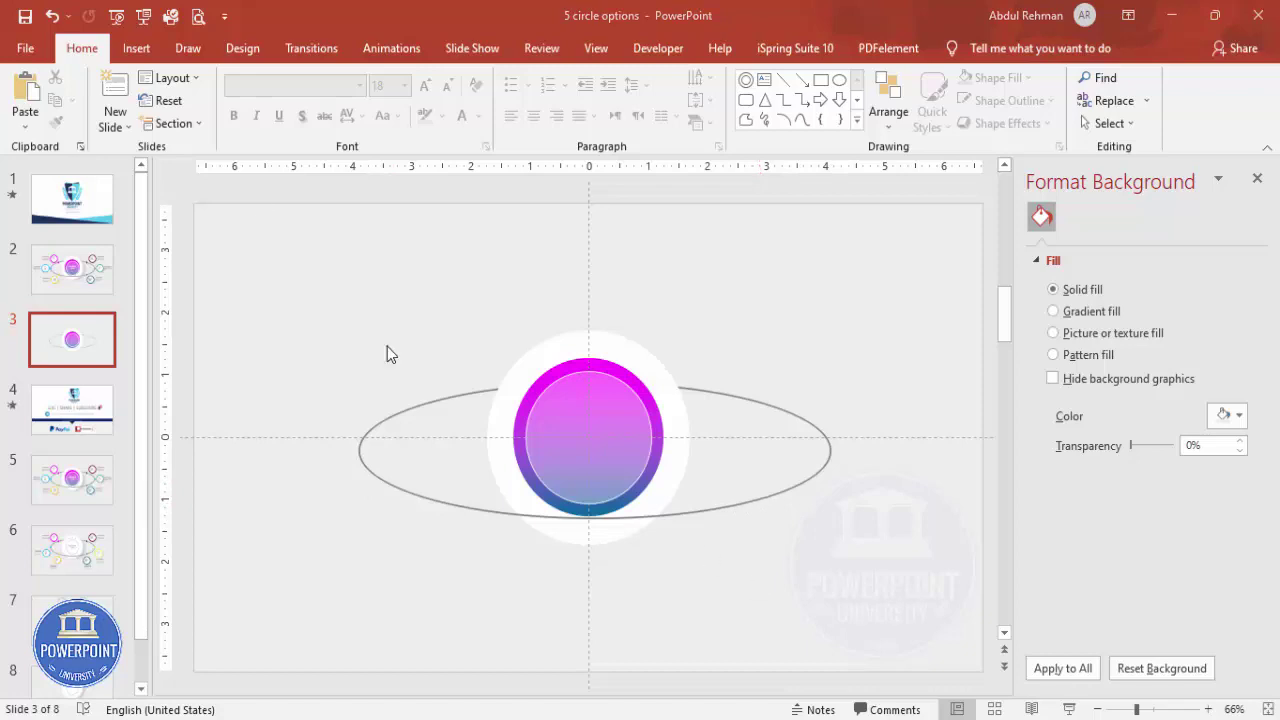
Draw a small oval circle at the slide's upper left
click(136, 48)
click(300, 100)
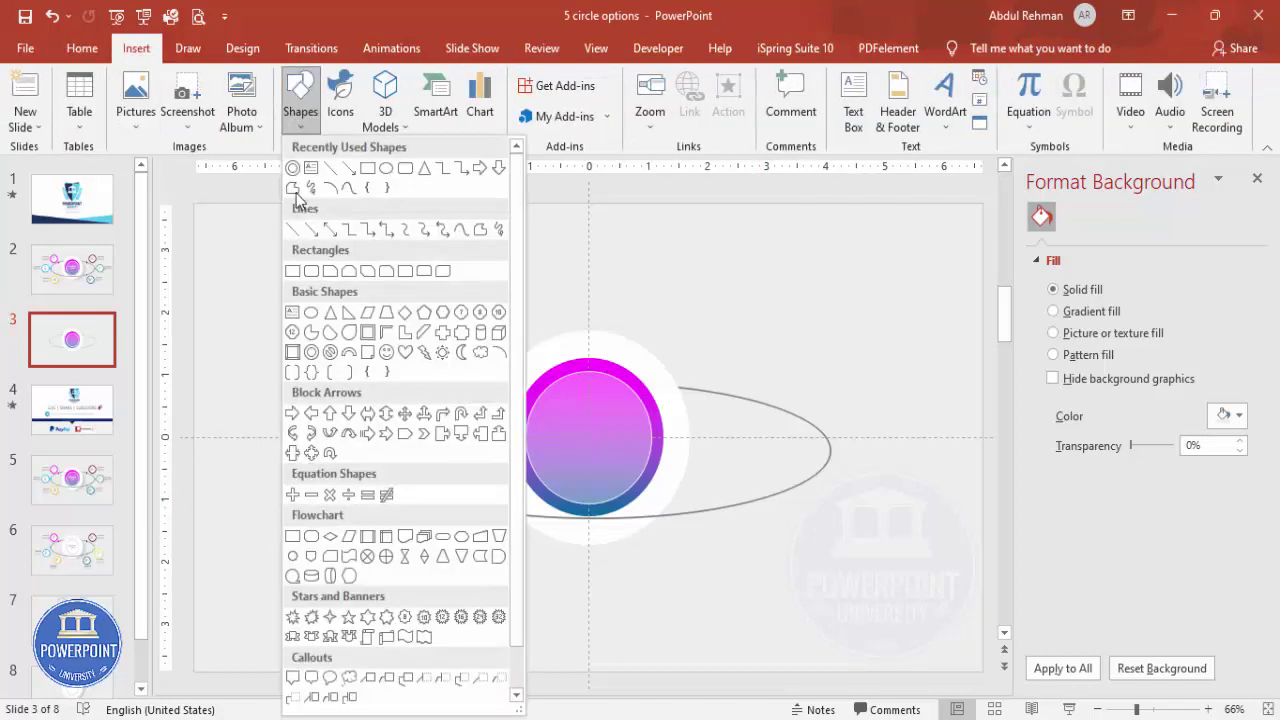
click(310, 314)
drag(344, 270, 407, 344)
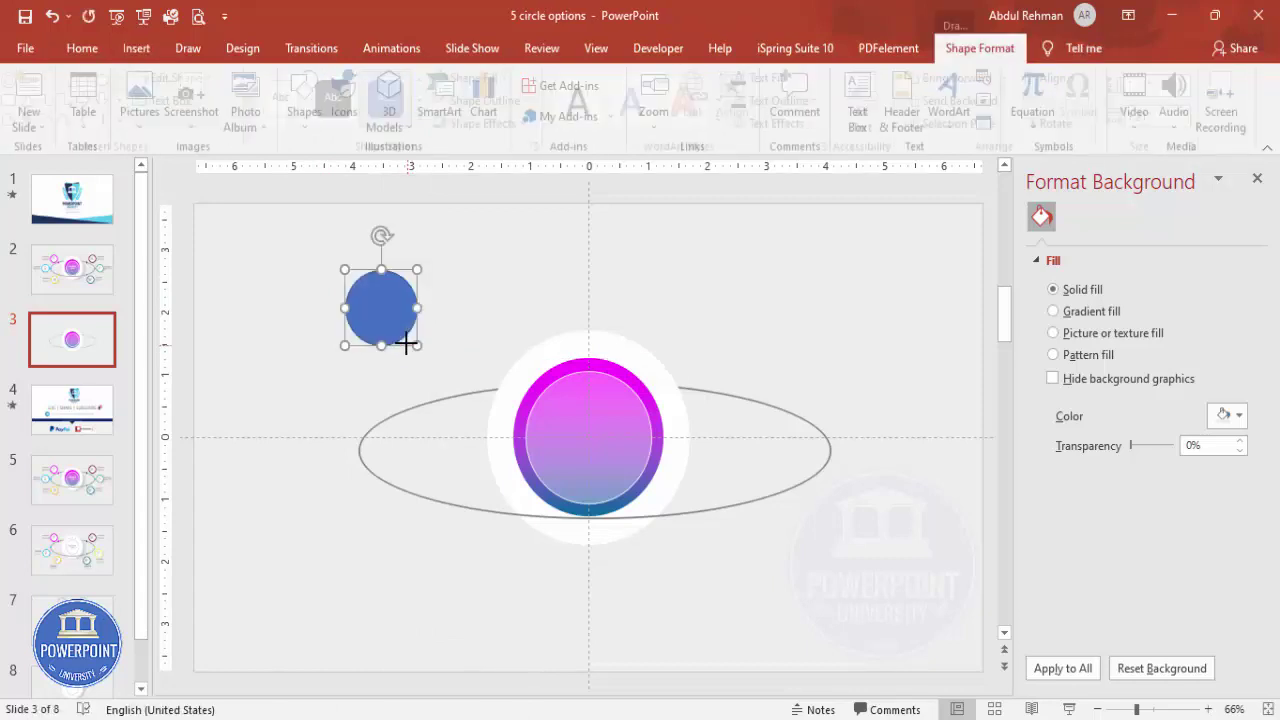
Give the circle a 6 pt Plum outline and white fill, then shrink it
click(510, 102)
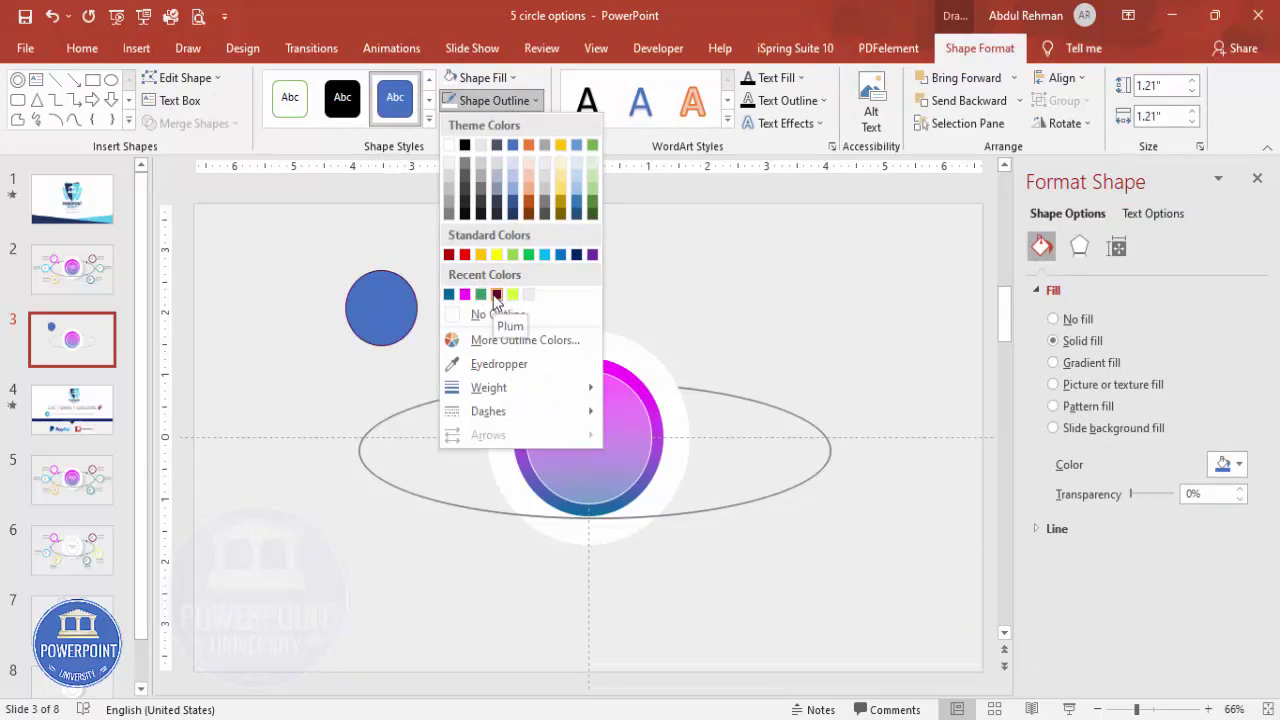
click(496, 294)
click(490, 79)
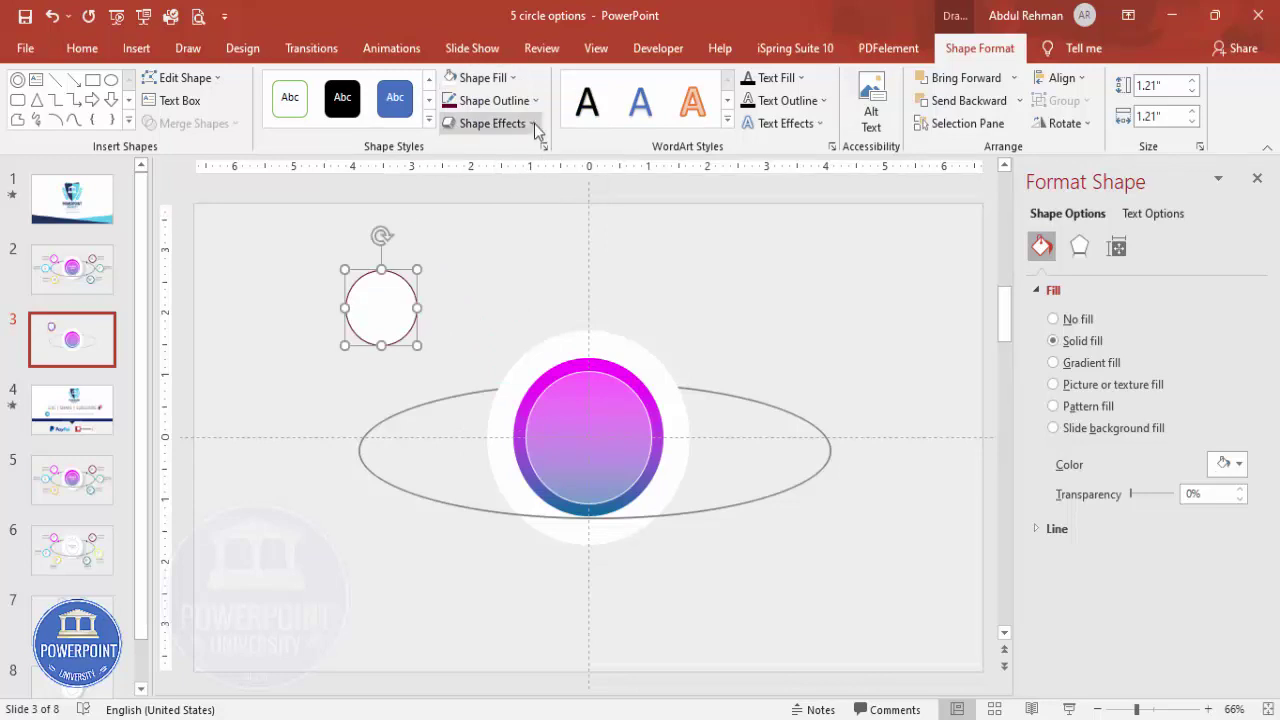
click(518, 100)
mouse_move(527, 393)
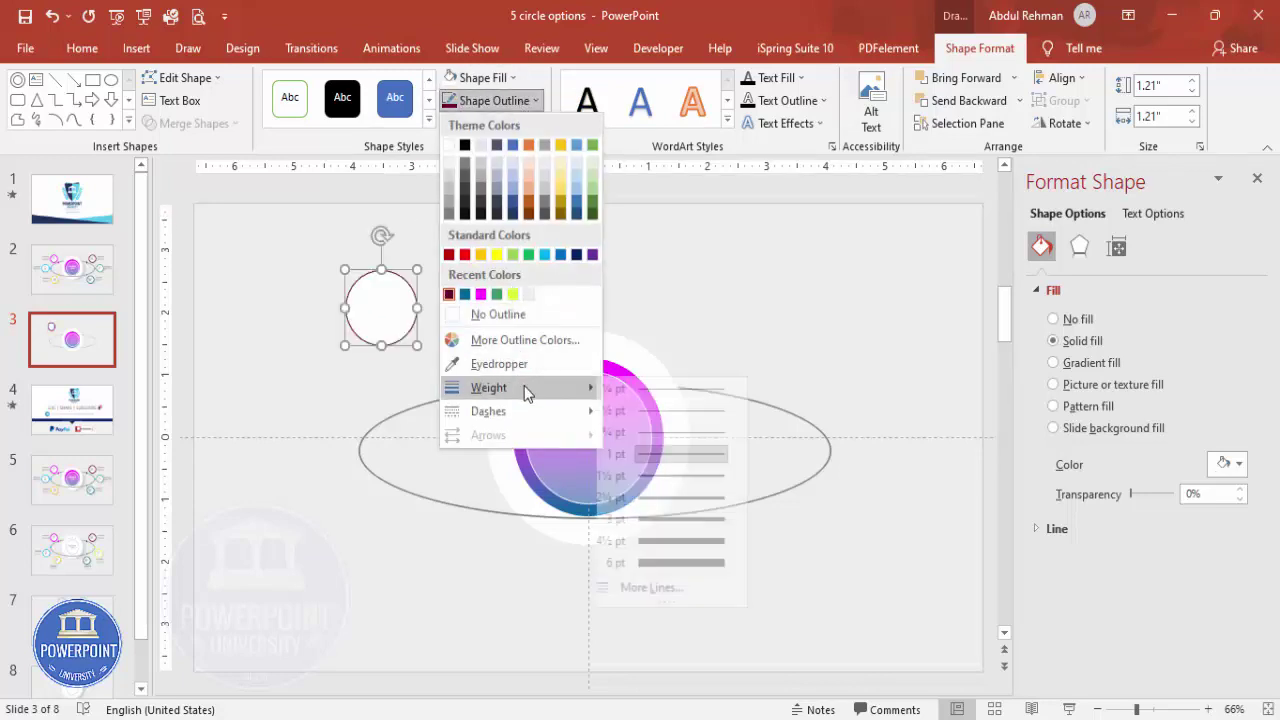
click(676, 562)
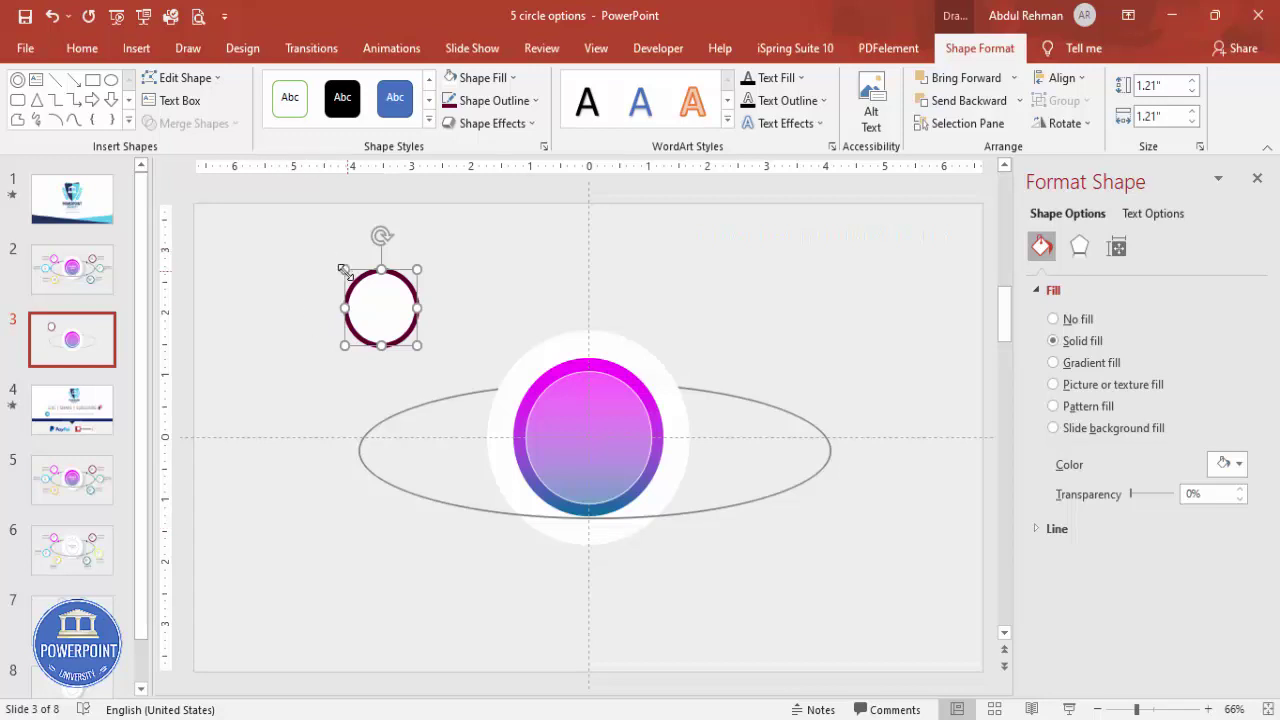
drag(345, 272, 408, 332)
Position the small plum ring on the orbit's upper-left arc and reselect it
click(449, 330)
click(410, 338)
drag(438, 400, 440, 401)
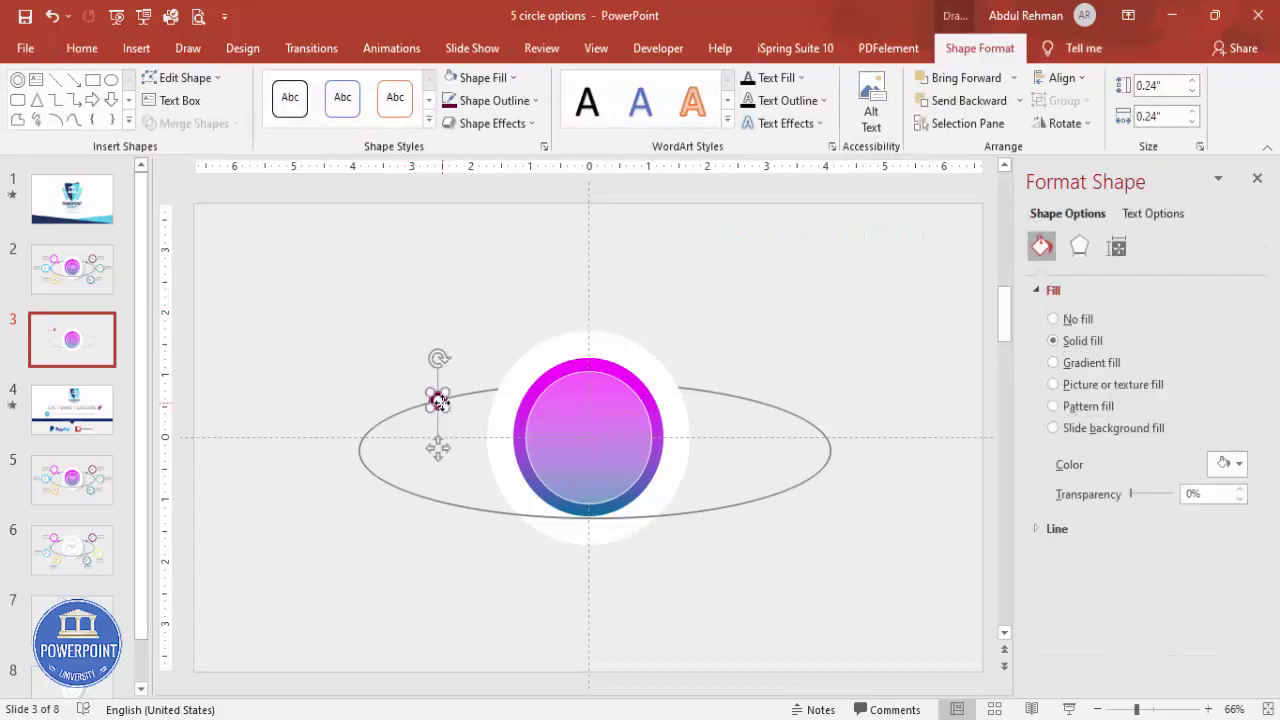
key(ctrl+z)
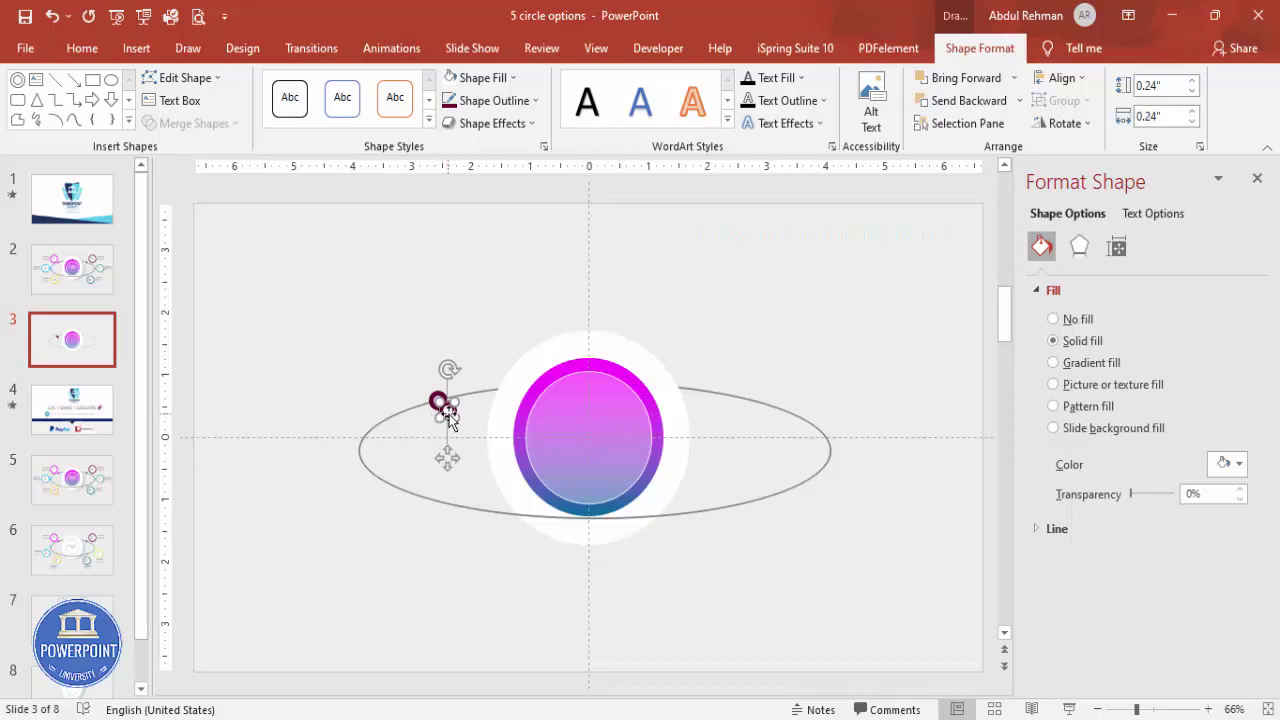
click(468, 378)
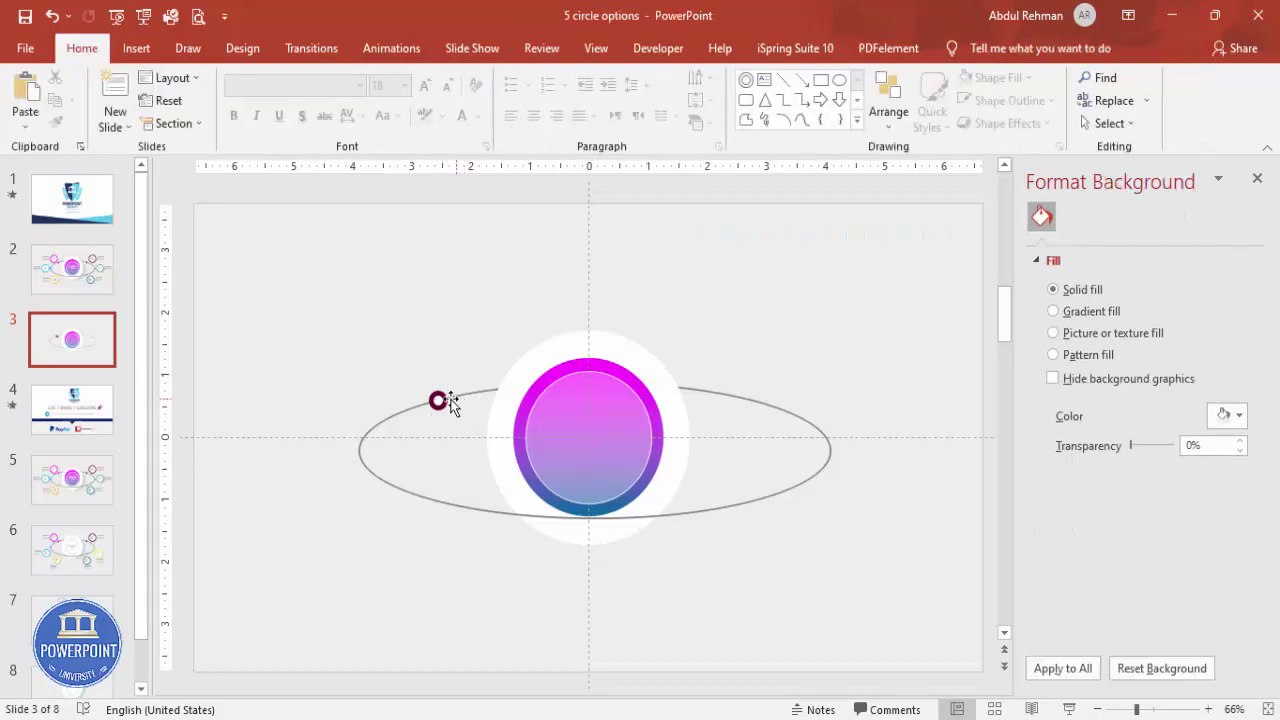
click(438, 401)
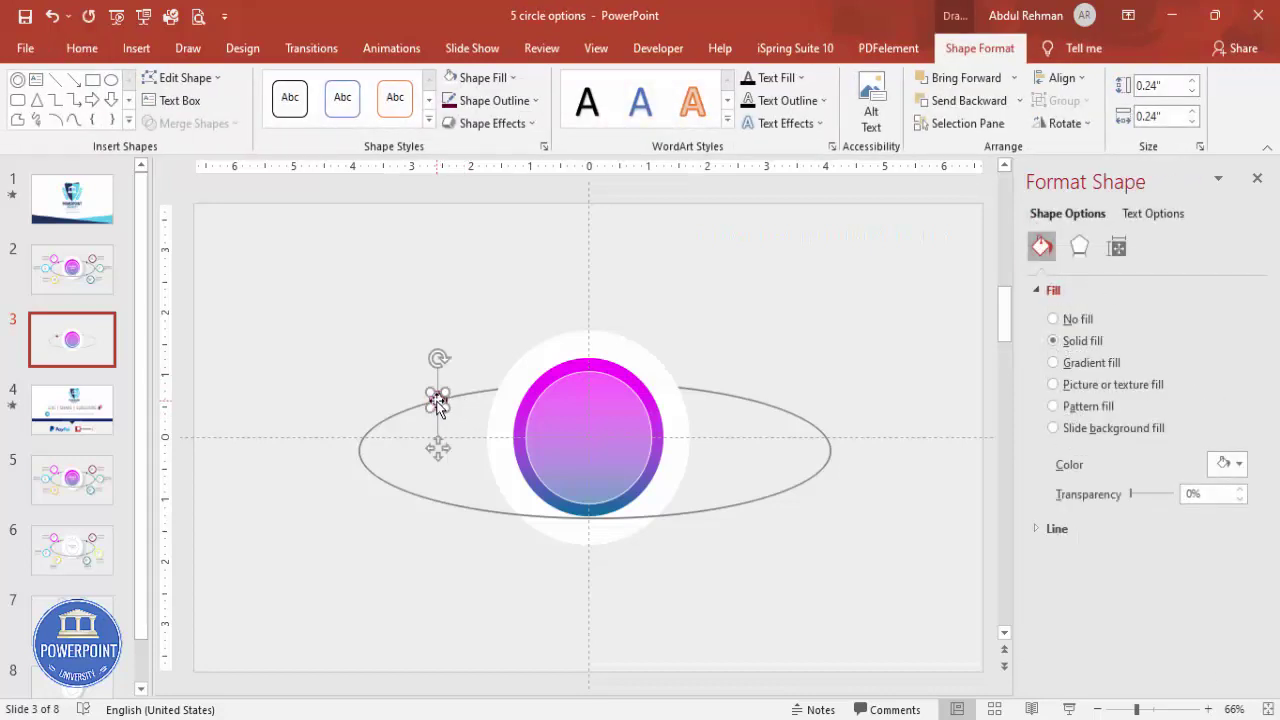